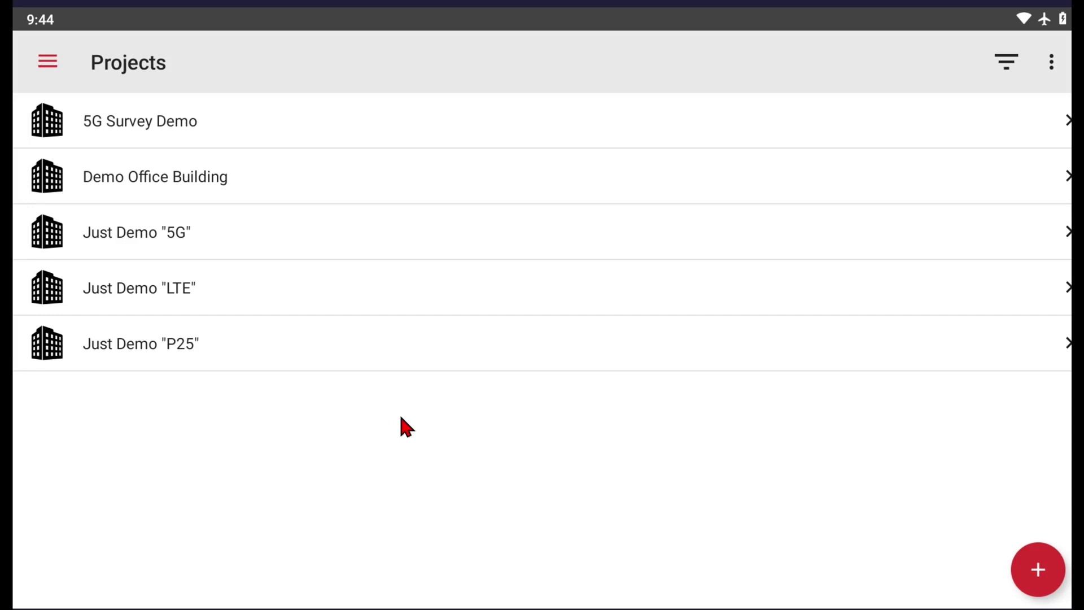
Open the Floor 1 plan of Building 1 in the 5G Survey Demo project.
{"action": "left_click", "coordinate": [237, 135]}
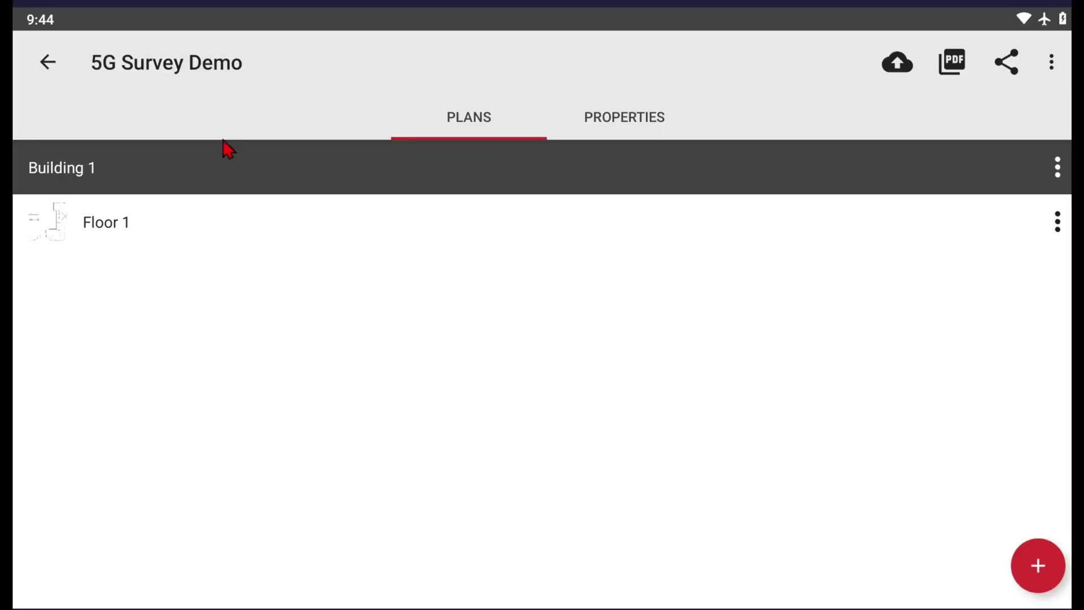
{"action": "left_click", "coordinate": [368, 229]}
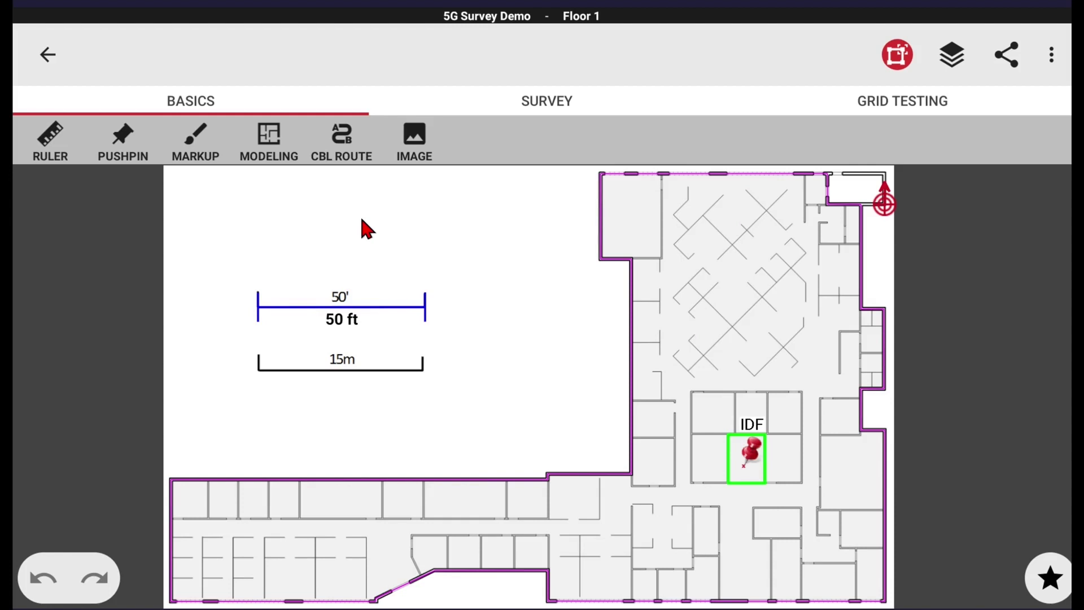
Start a new survey and select the Epiq-PRiSM scanner.
{"action": "left_click", "coordinate": [495, 107]}
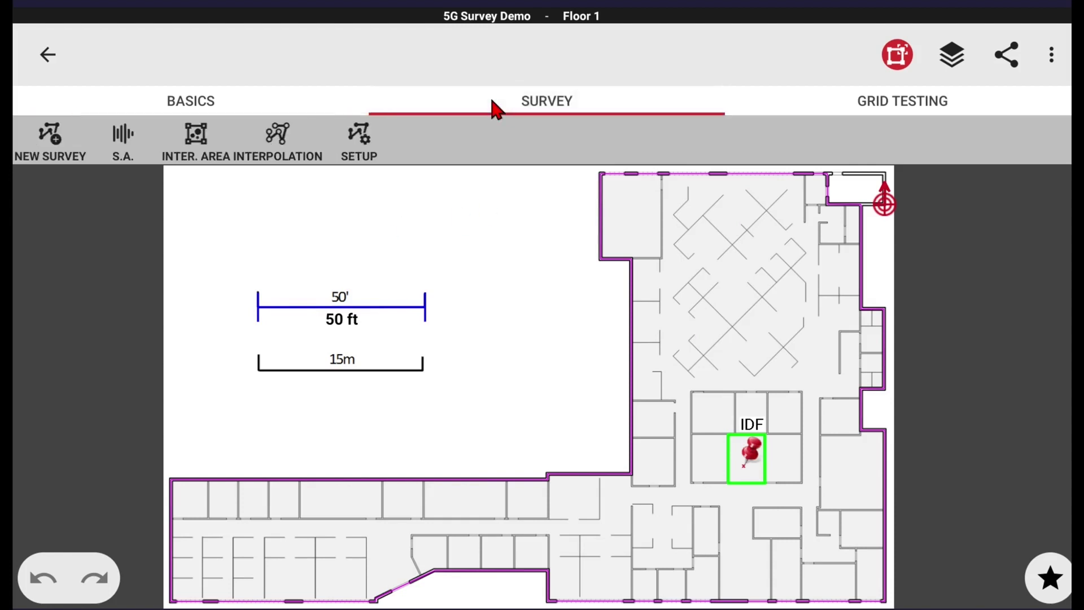
{"action": "left_click", "coordinate": [58, 138]}
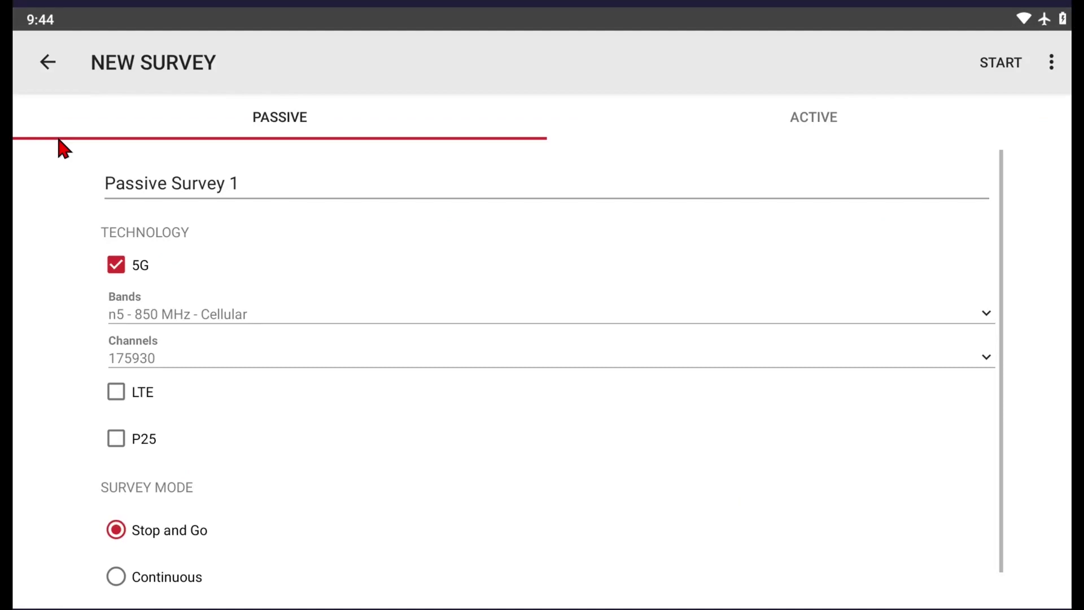
{"action": "left_click", "coordinate": [117, 265]}
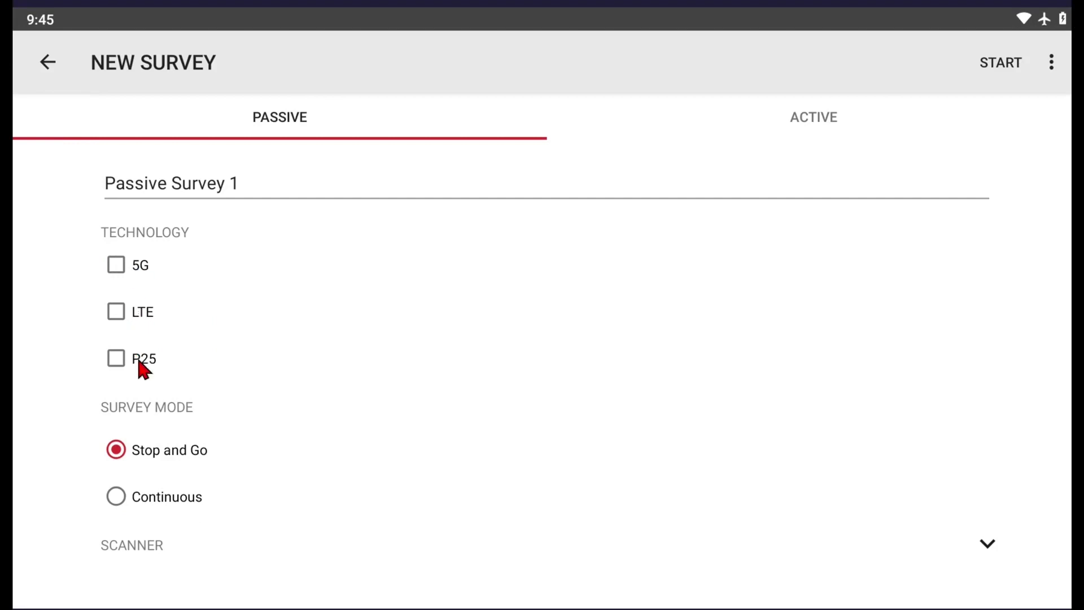
{"action": "left_click", "coordinate": [984, 547]}
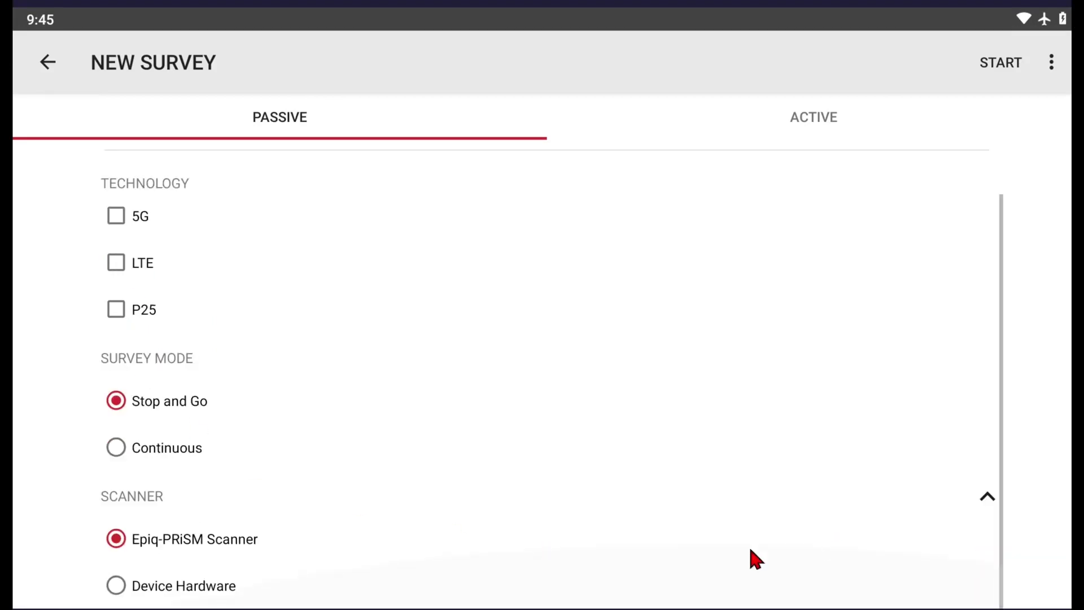
{"action": "left_click", "coordinate": [117, 591]}
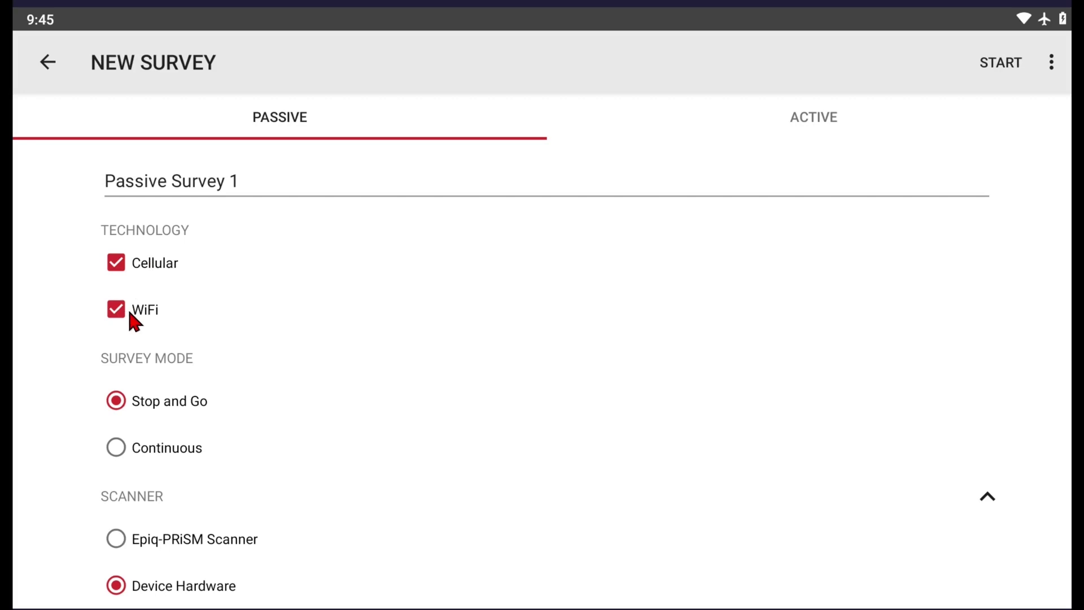
{"action": "left_click", "coordinate": [117, 590]}
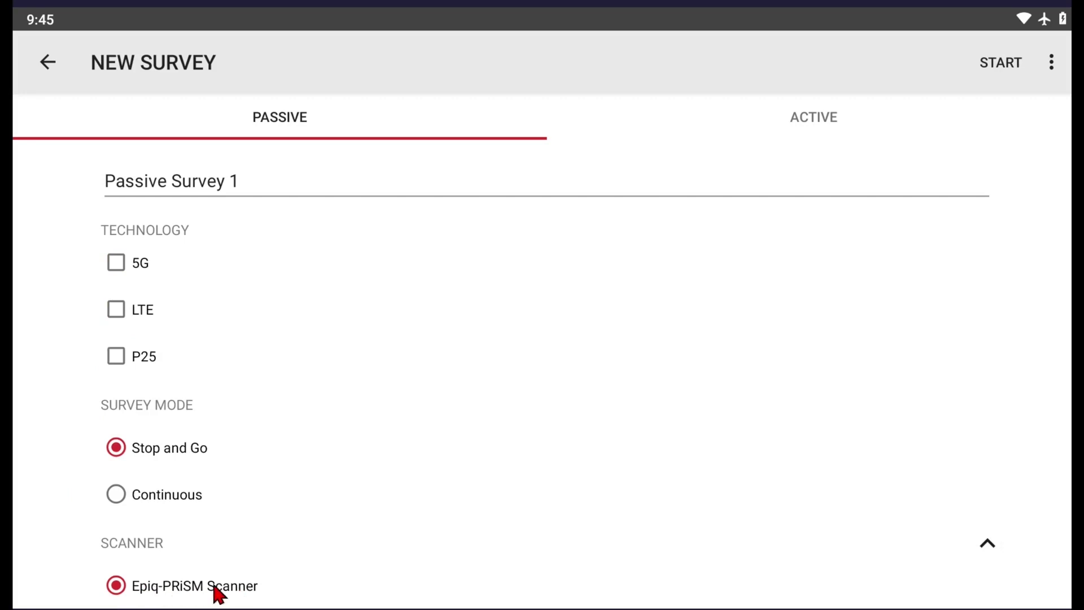
Enable 5G measurement only, leaving LTE off, and bring up the 5G band list.
{"action": "left_click", "coordinate": [110, 264]}
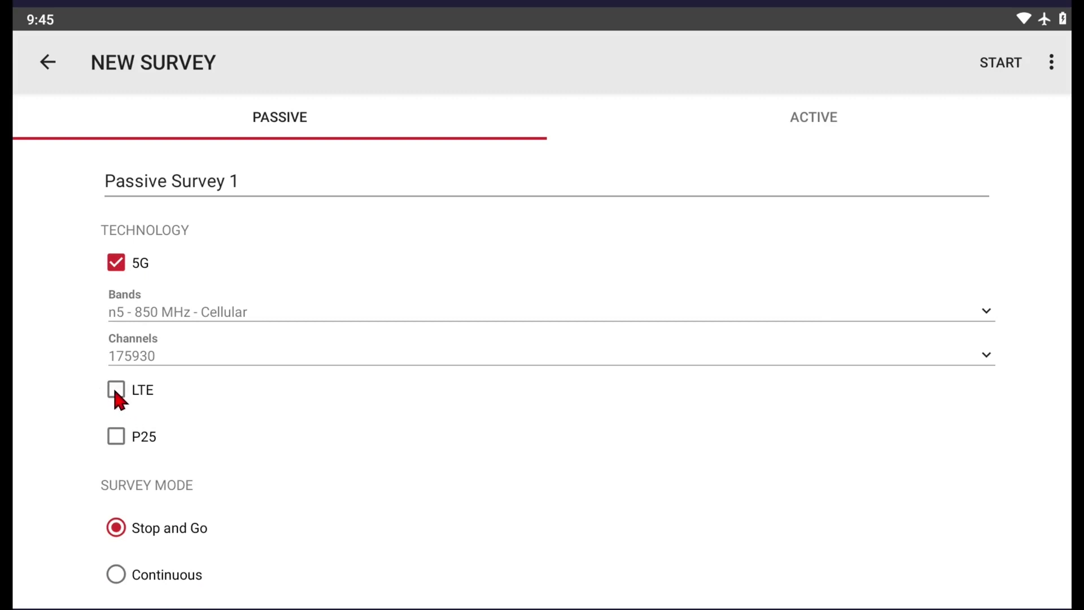
{"action": "left_click", "coordinate": [115, 389]}
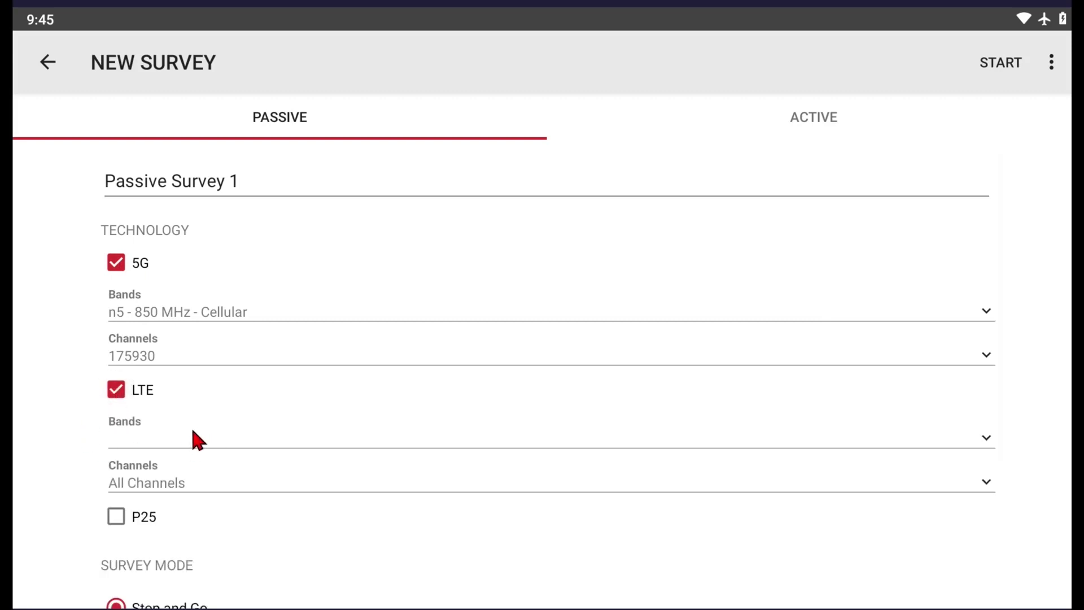
{"action": "left_click", "coordinate": [117, 390]}
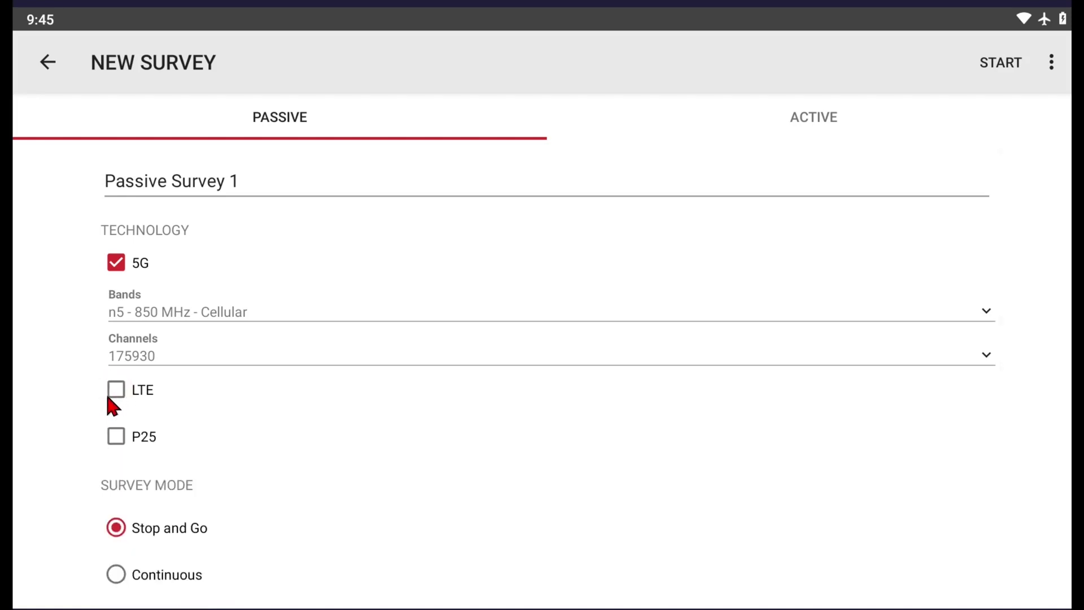
{"action": "left_click", "coordinate": [193, 309]}
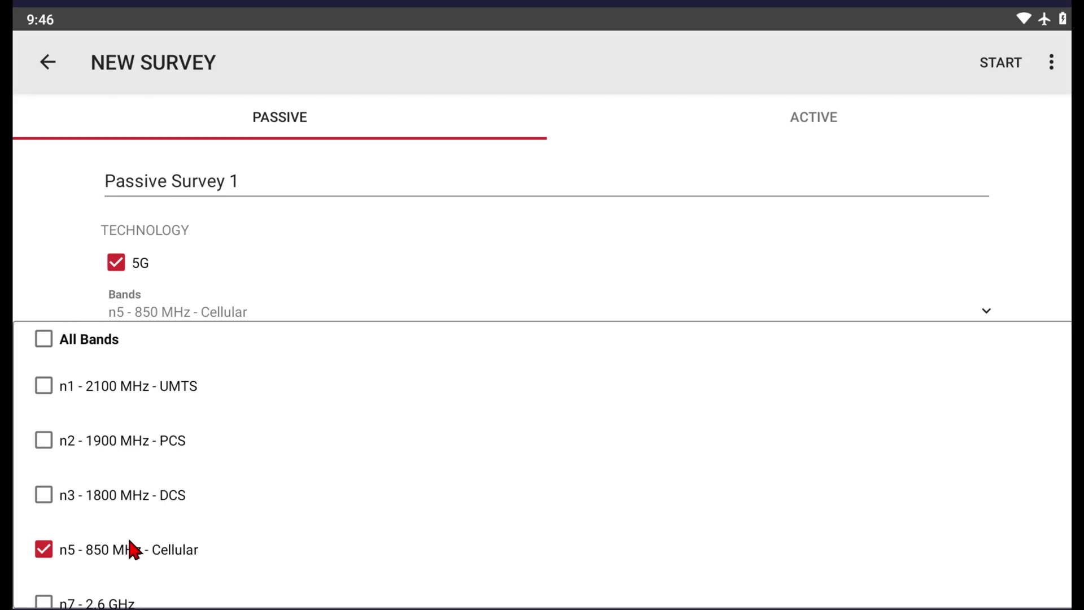
Keep band n5 and add channel 1234, leaving only channel 175930 checked.
{"action": "left_click", "coordinate": [219, 315]}
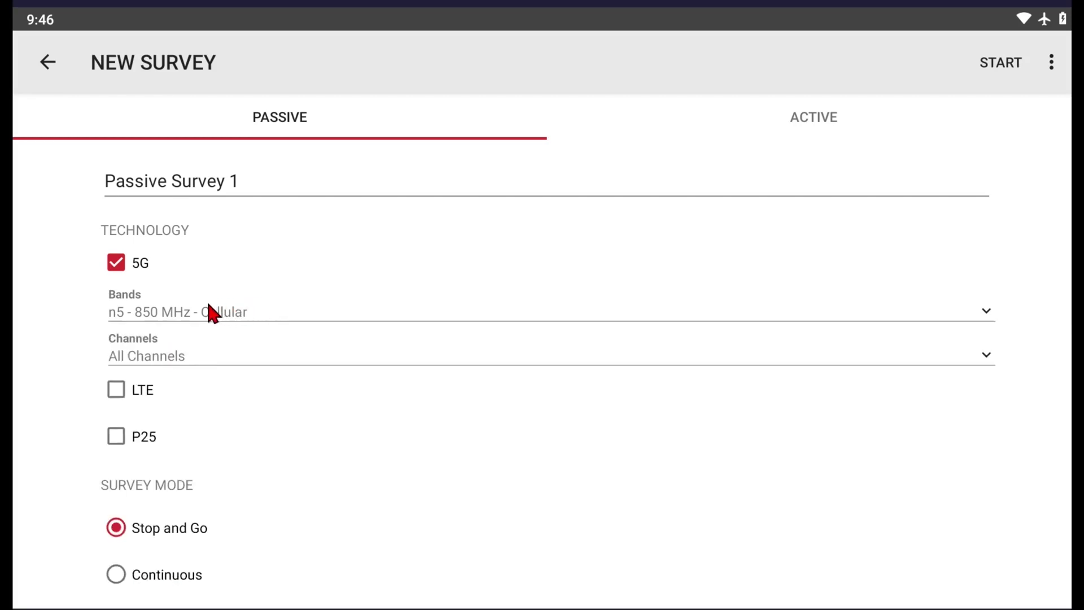
{"action": "left_click", "coordinate": [197, 355]}
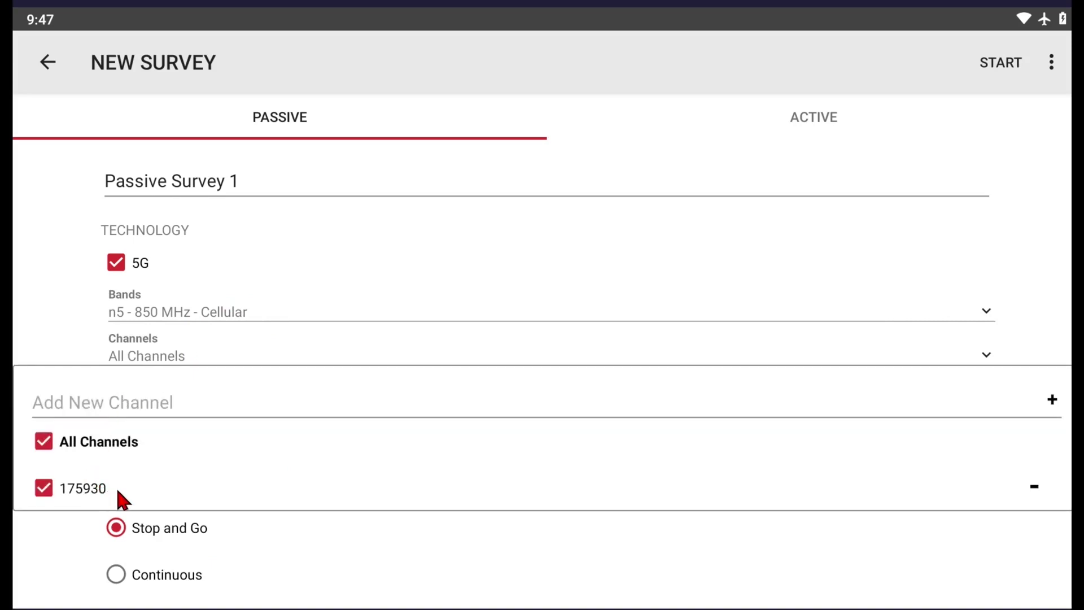
{"action": "left_click", "coordinate": [194, 412]}
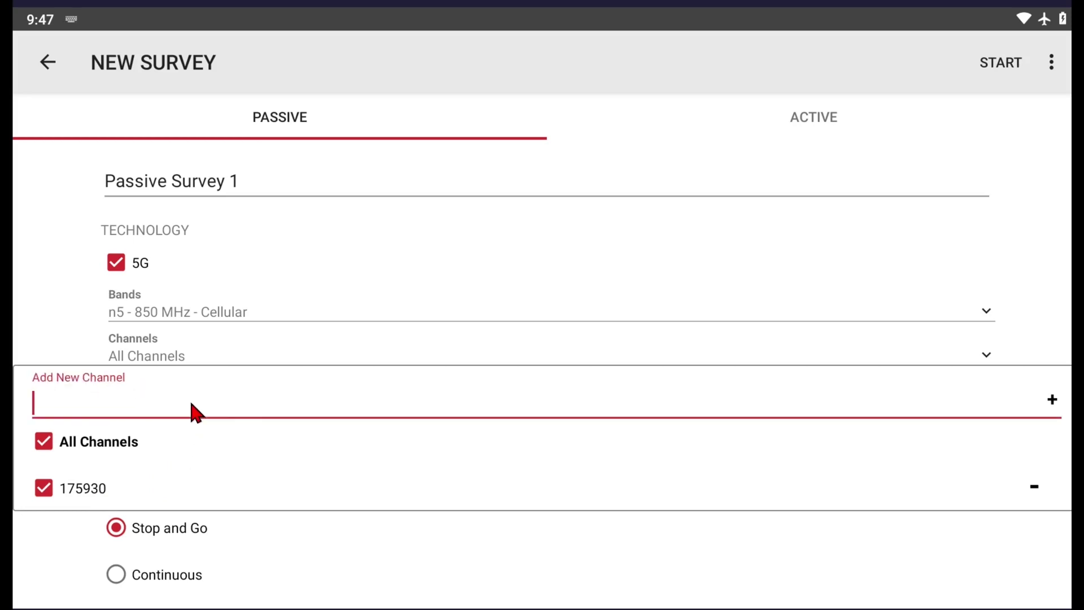
{"action": "type", "text": "1234"}
{"action": "left_click", "coordinate": [1053, 402]}
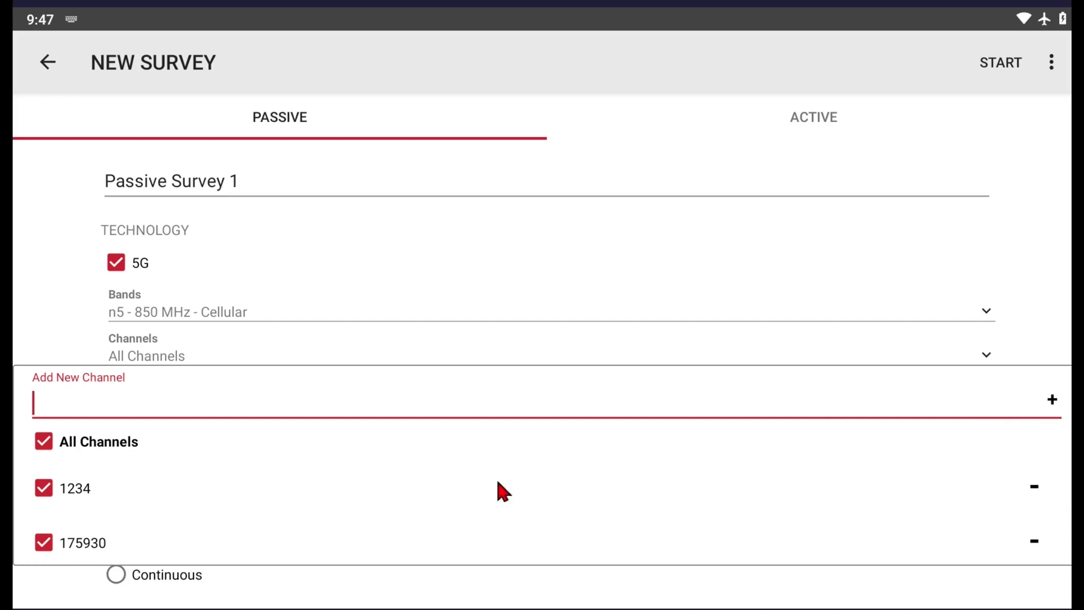
{"action": "left_click", "coordinate": [48, 489]}
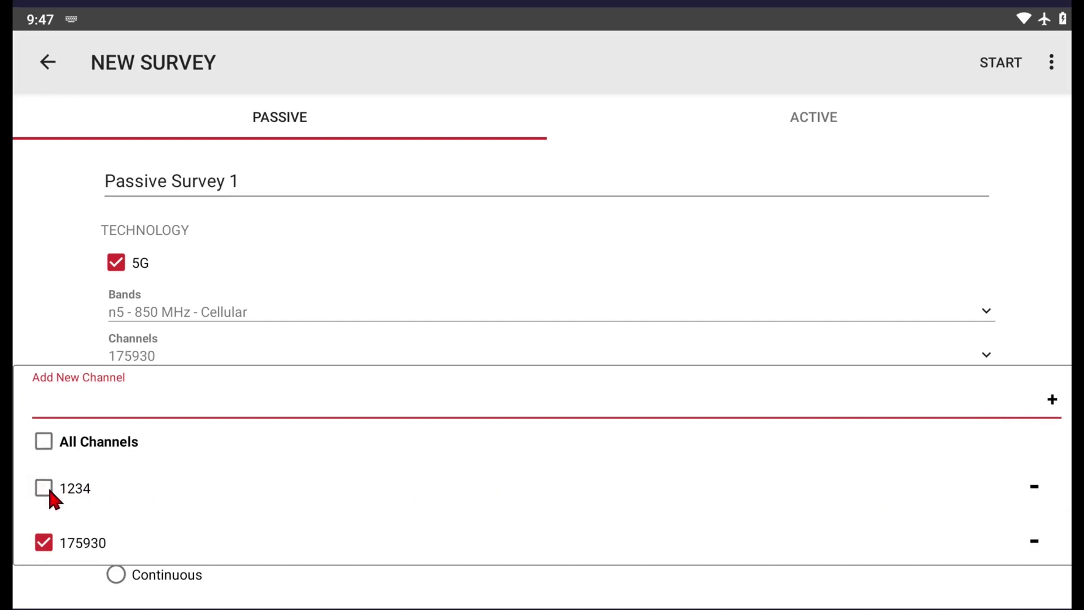
{"action": "left_click", "coordinate": [329, 339]}
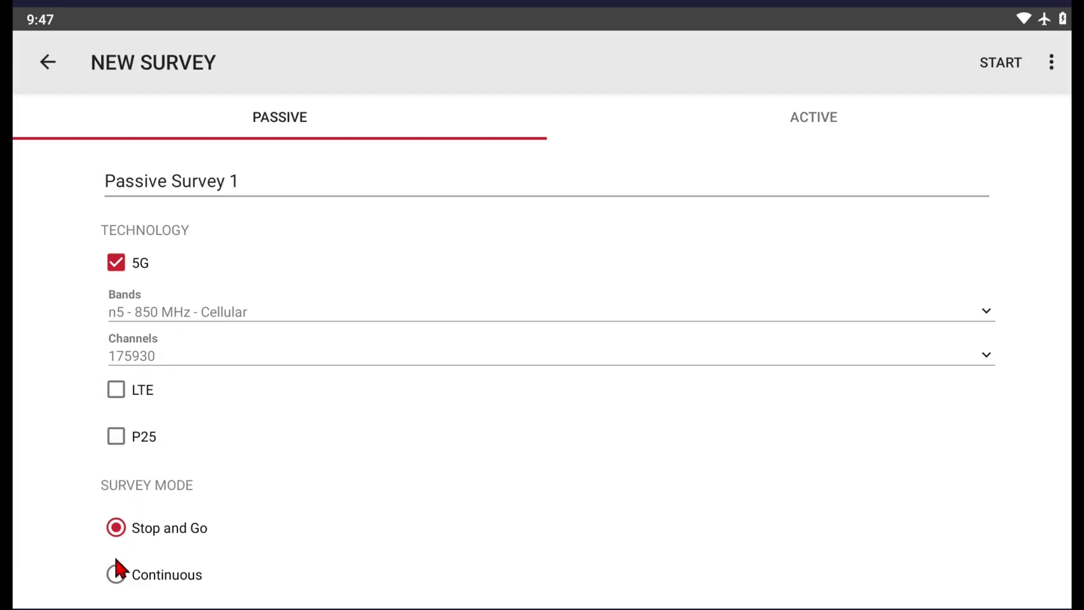
Set the survey mode to Continuous and rename the survey Demo1.
{"action": "left_click", "coordinate": [118, 576]}
{"action": "left_click", "coordinate": [236, 176]}
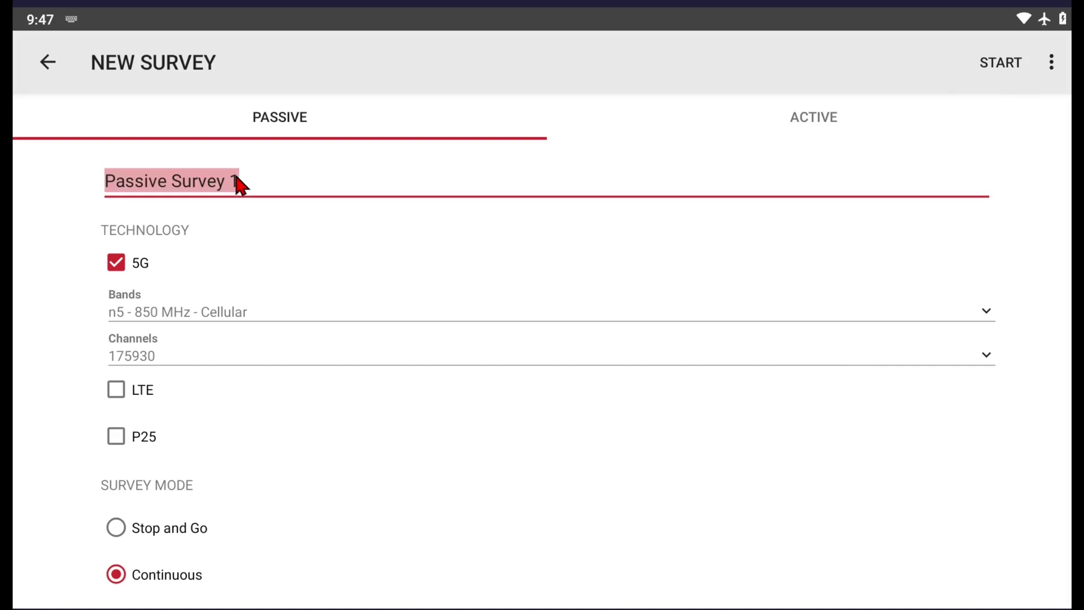
{"action": "type", "text": "Demo1"}
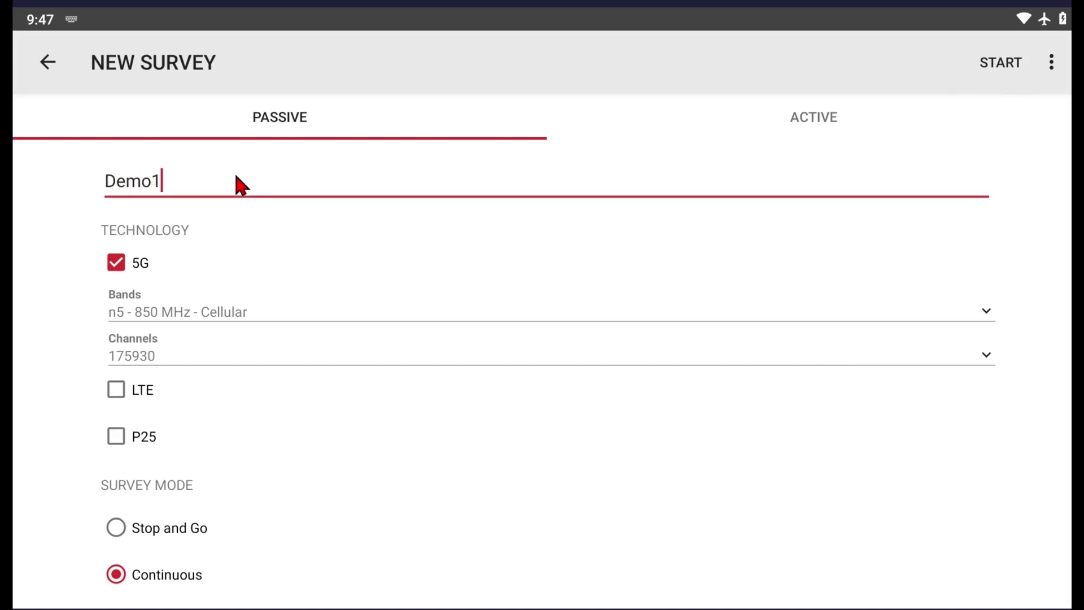
Start recording the Demo1 survey and pan the floor plan into view.
{"action": "left_click", "coordinate": [995, 64]}
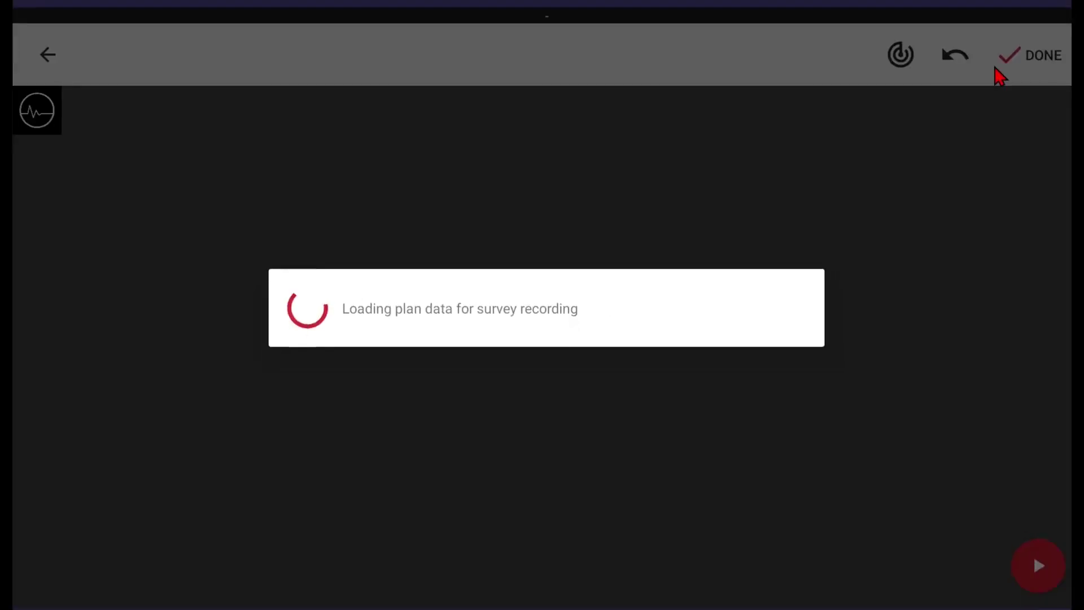
{"action": "left_click_drag", "start_coordinate": [504, 208], "coordinate": [489, 163]}
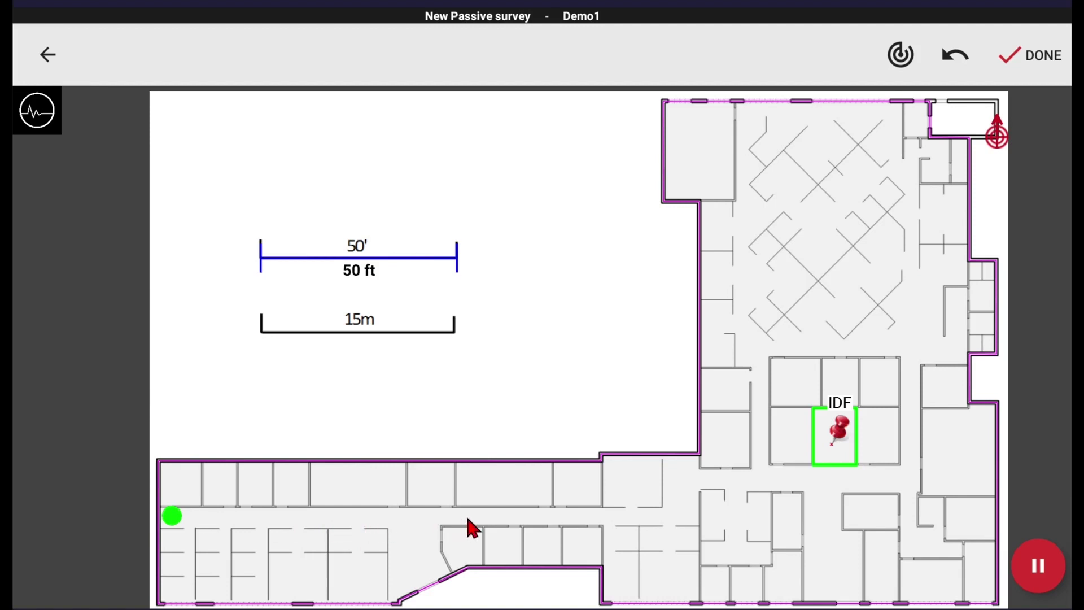
Trace the walk along the lower corridor past the IDF room and left along the rooms.
{"action": "left_click", "coordinate": [550, 519]}
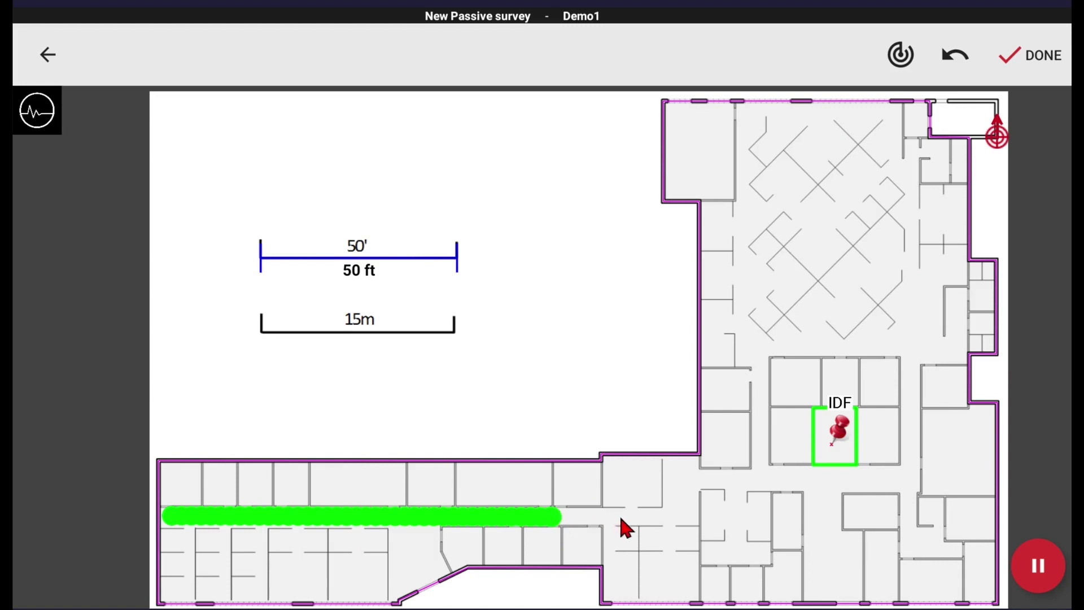
{"action": "left_click", "coordinate": [676, 519]}
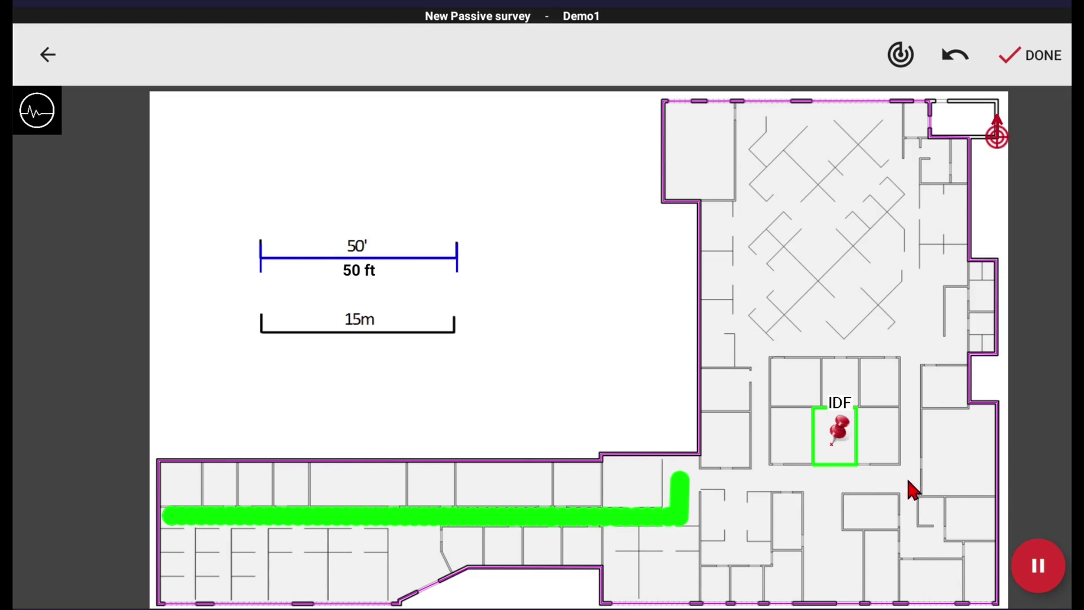
{"action": "left_click", "coordinate": [914, 462]}
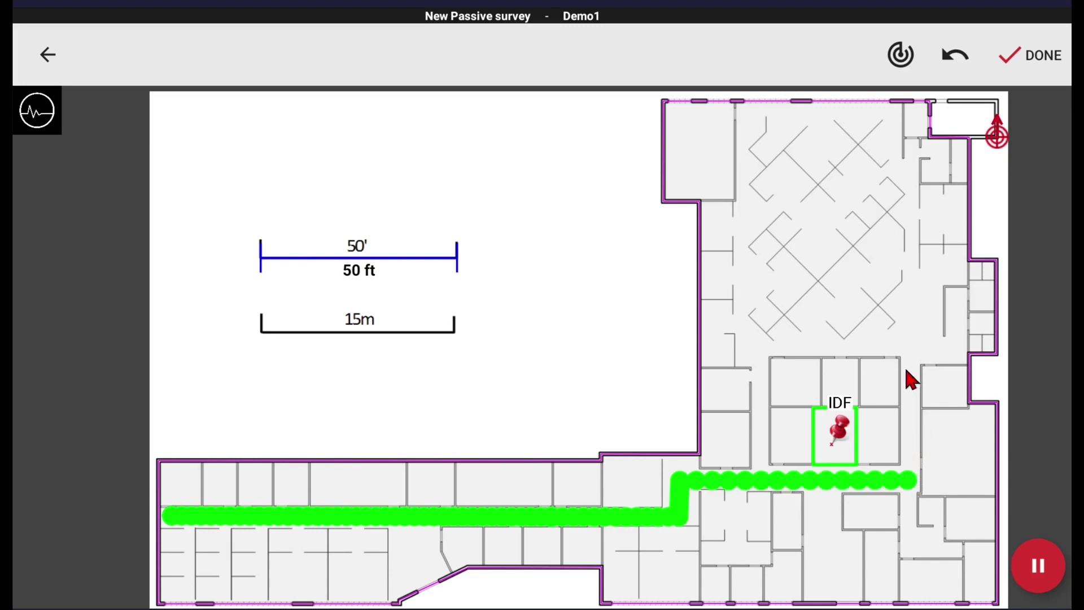
{"action": "left_click", "coordinate": [909, 350]}
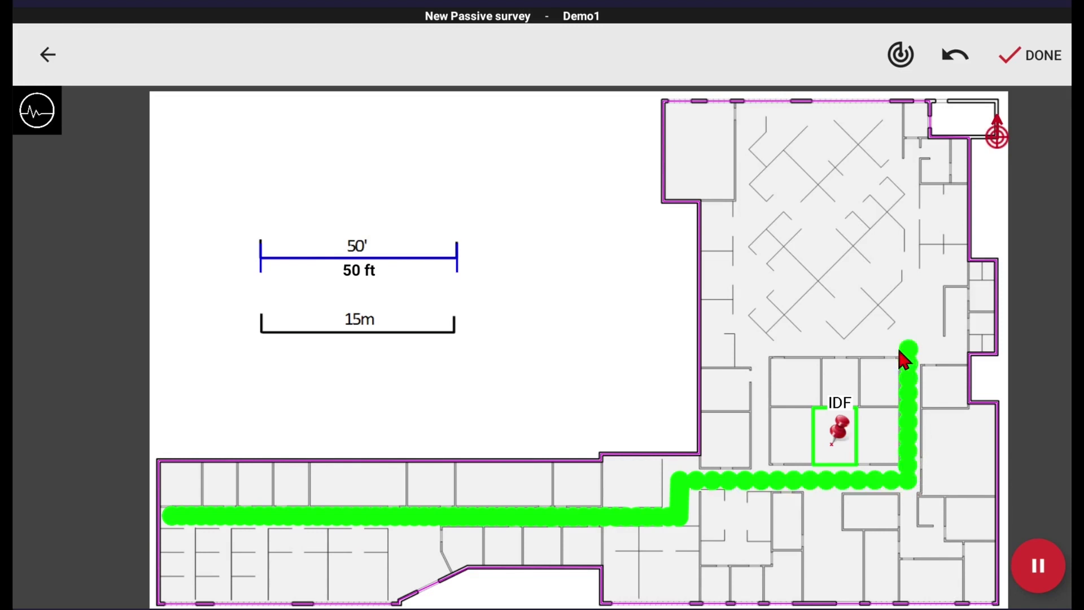
{"action": "left_click", "coordinate": [745, 347]}
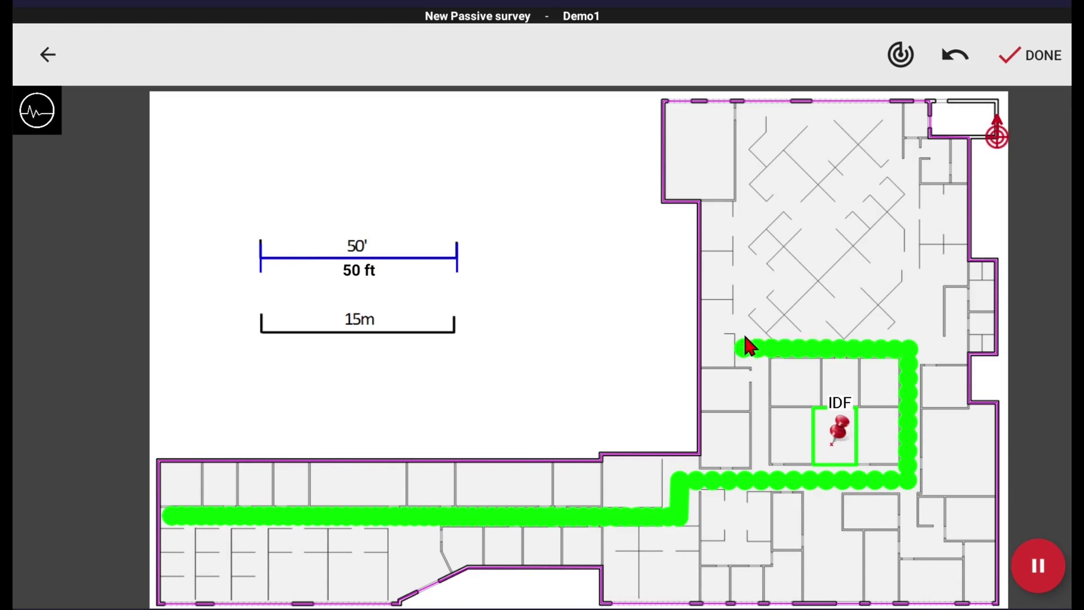
Continue the path through the open office to the north wall, then complete and save.
{"action": "left_click", "coordinate": [740, 215]}
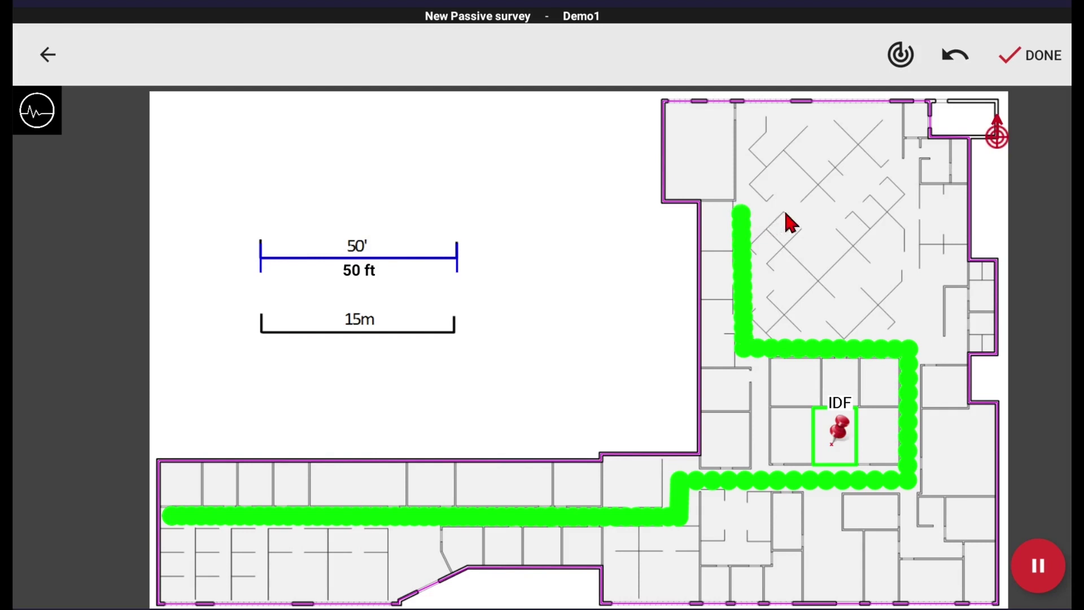
{"action": "left_click", "coordinate": [835, 213]}
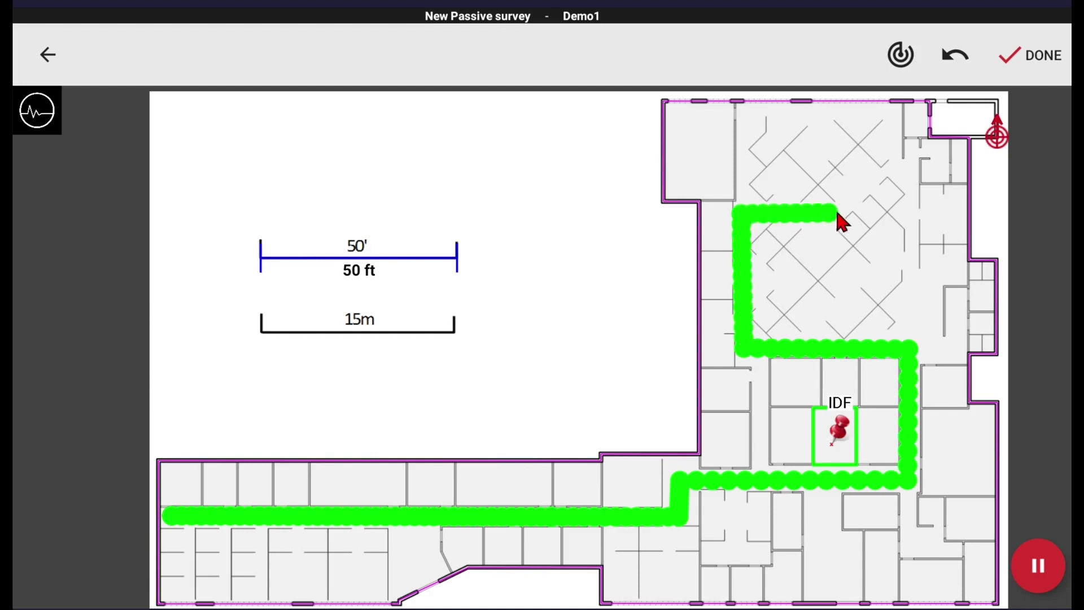
{"action": "left_click", "coordinate": [891, 169]}
{"action": "left_click", "coordinate": [893, 115]}
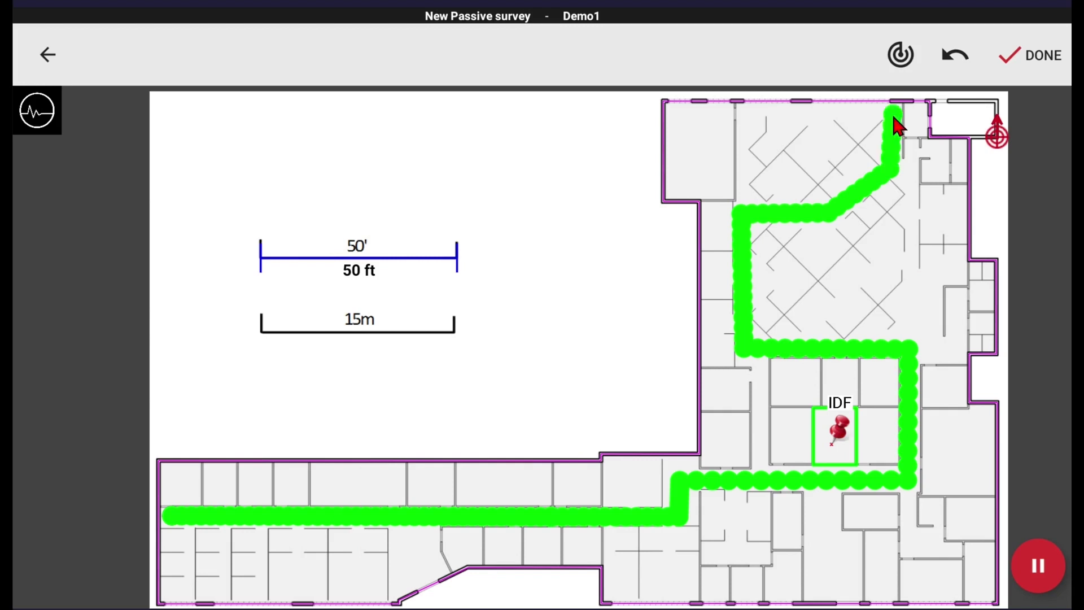
{"action": "left_click", "coordinate": [1020, 62]}
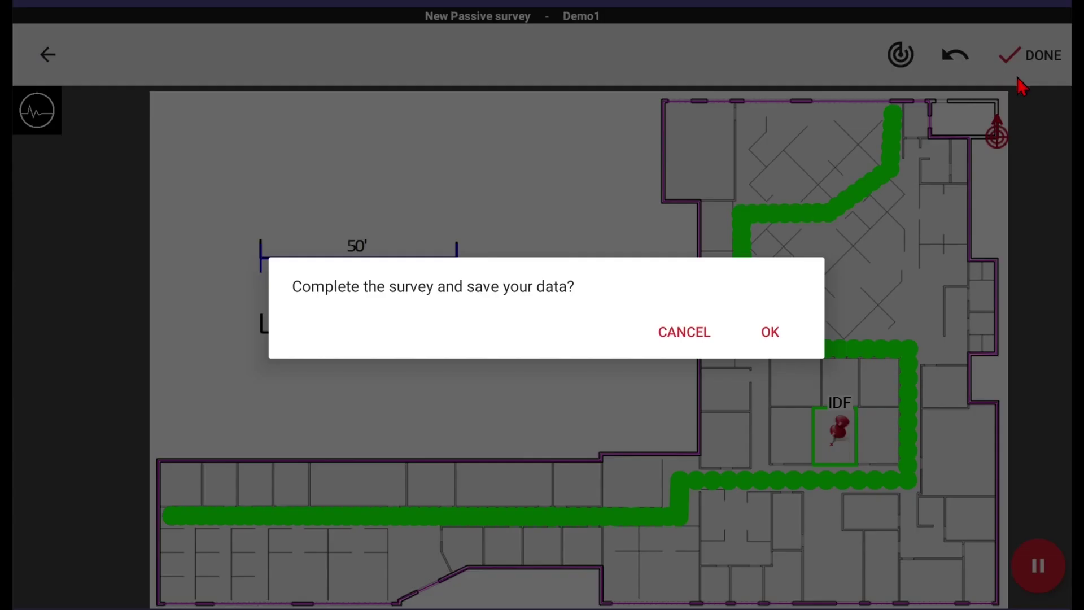
{"action": "left_click", "coordinate": [769, 333]}
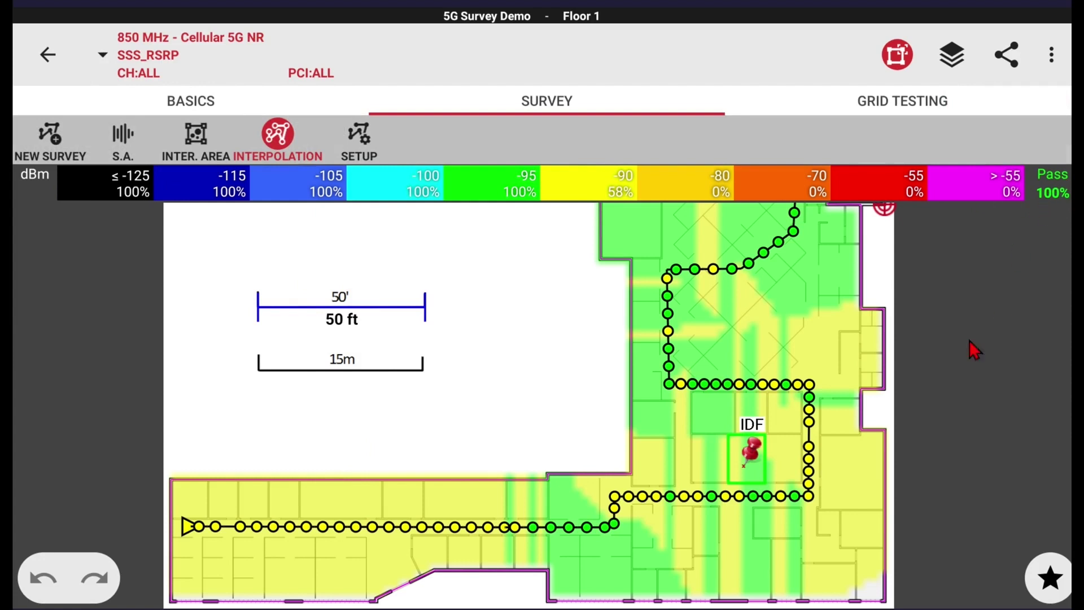
{"action": "left_click", "coordinate": [289, 148]}
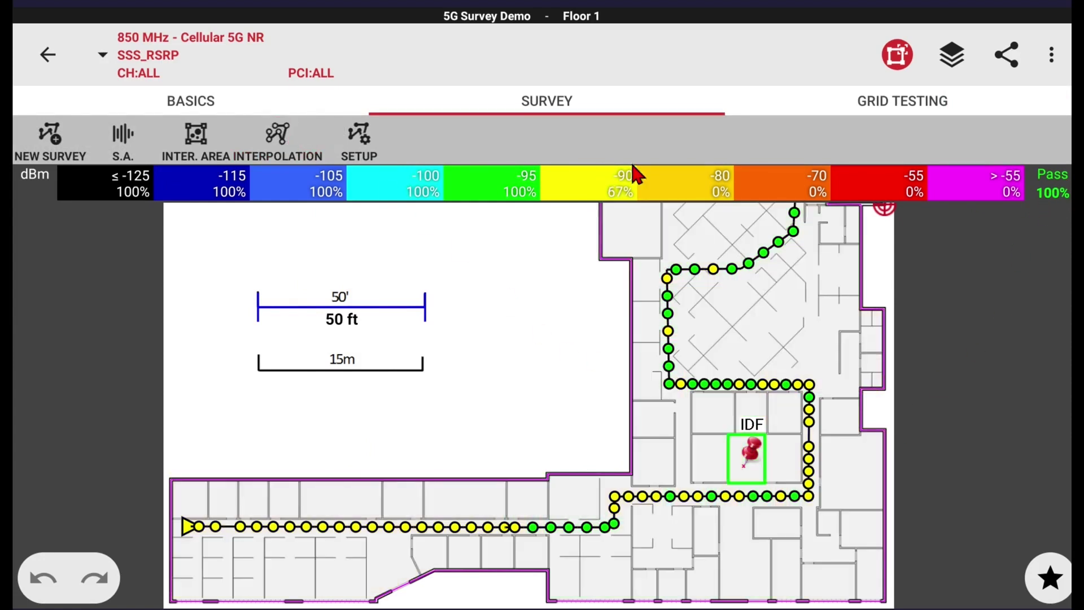
{"action": "left_click", "coordinate": [298, 154]}
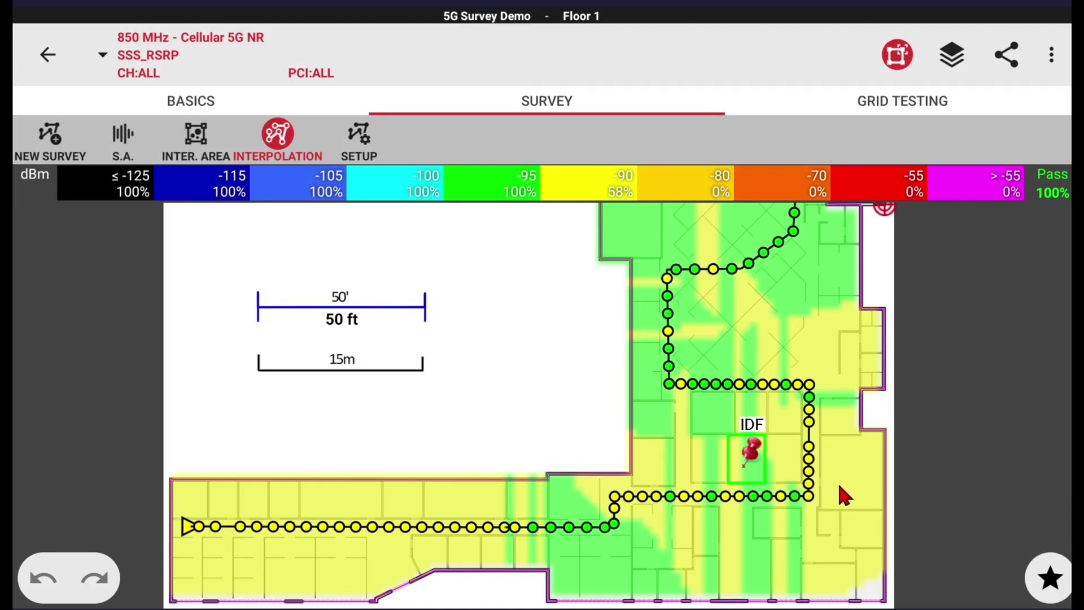
{"action": "left_click", "coordinate": [289, 138]}
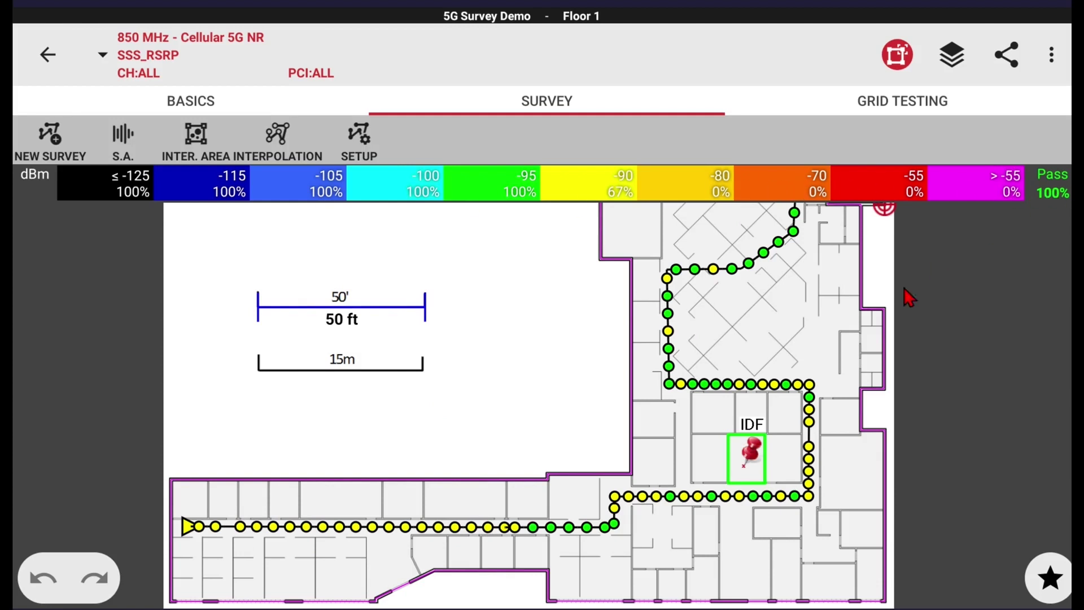
{"action": "scroll", "coordinate": [835, 350], "scroll_direction": "up", "scroll_amount": 2}
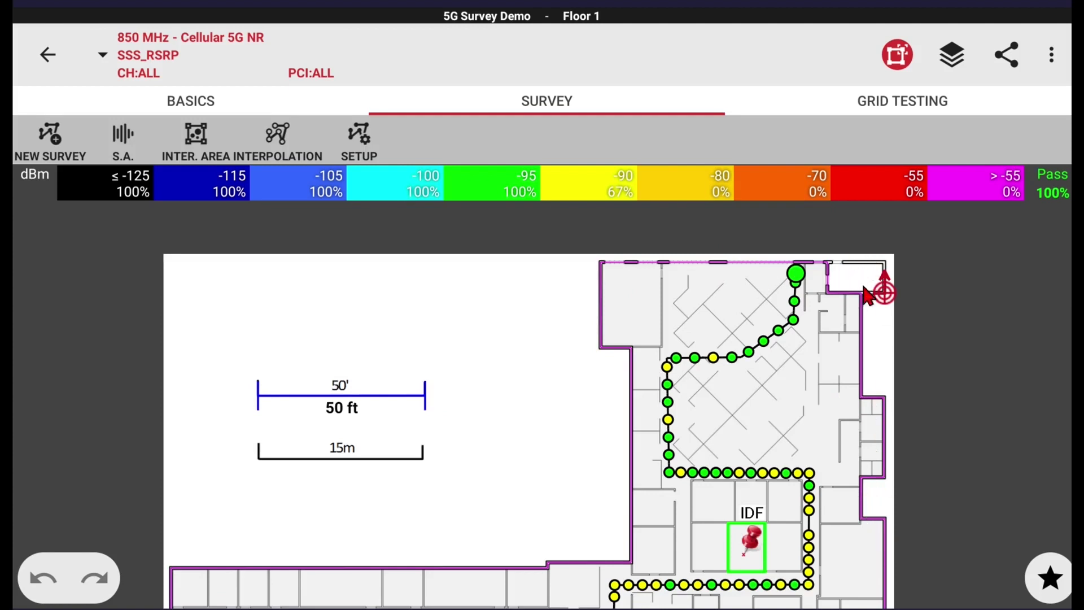
{"action": "left_click", "coordinate": [286, 151]}
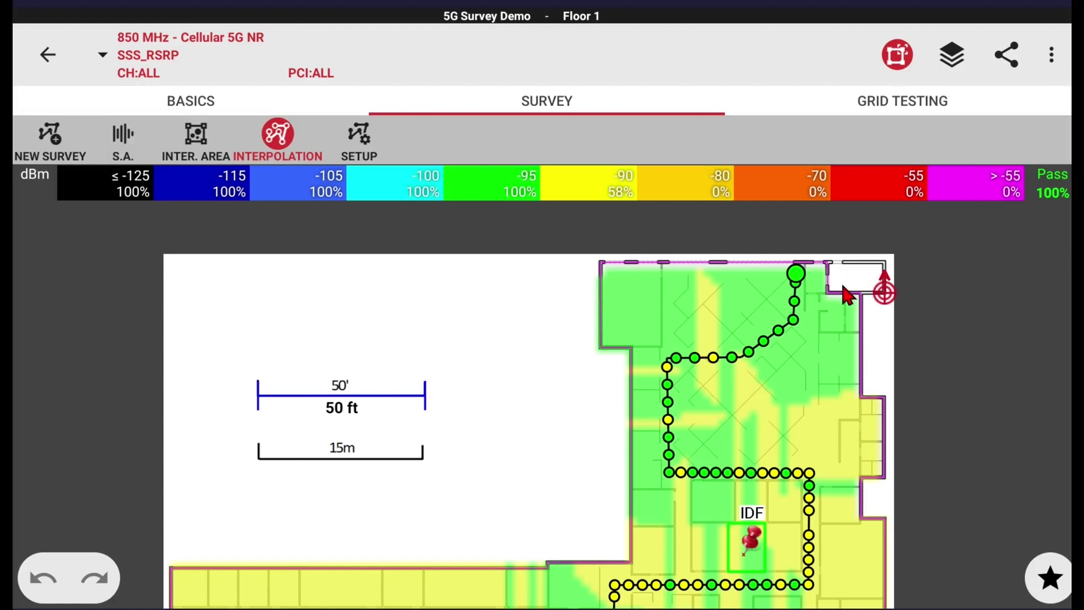
Create a new Stop and Go passive survey named Demo2.
{"action": "left_click", "coordinate": [53, 138]}
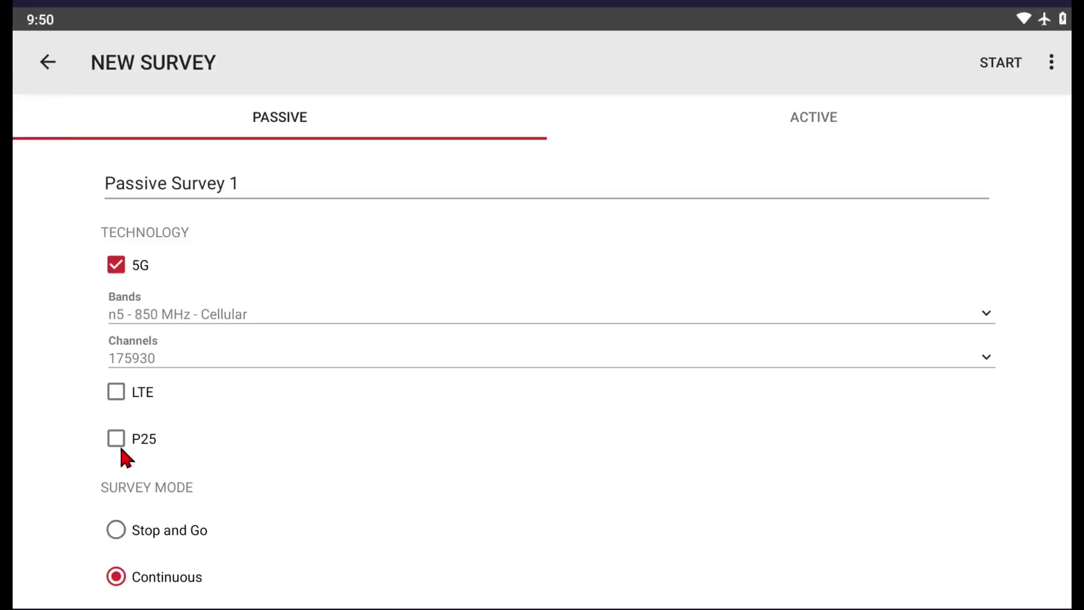
{"action": "left_click", "coordinate": [117, 530]}
{"action": "left_click", "coordinate": [251, 190]}
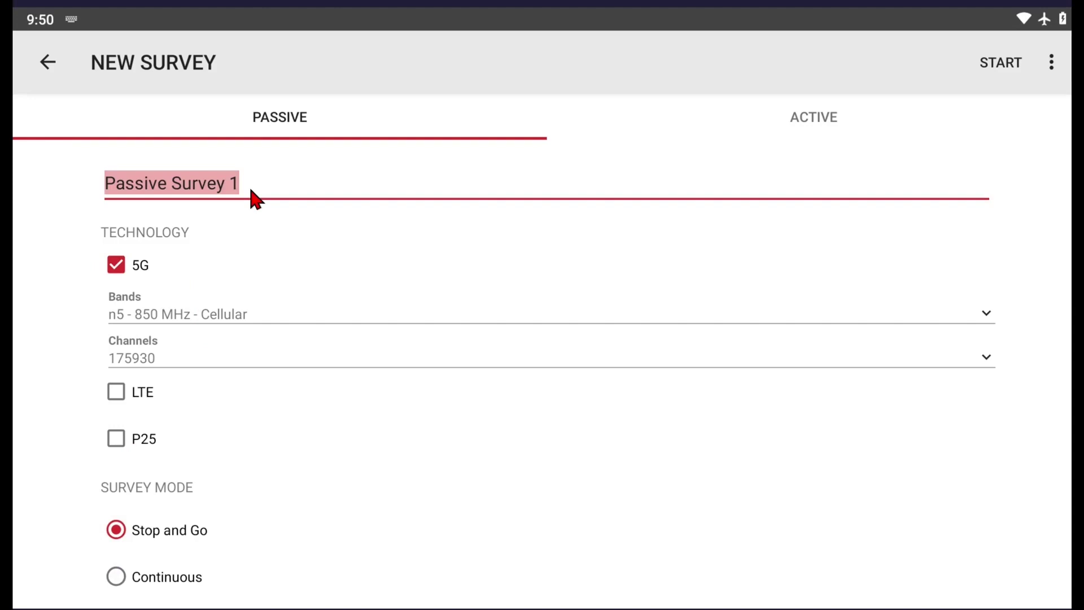
{"action": "type", "text": "Demo2"}
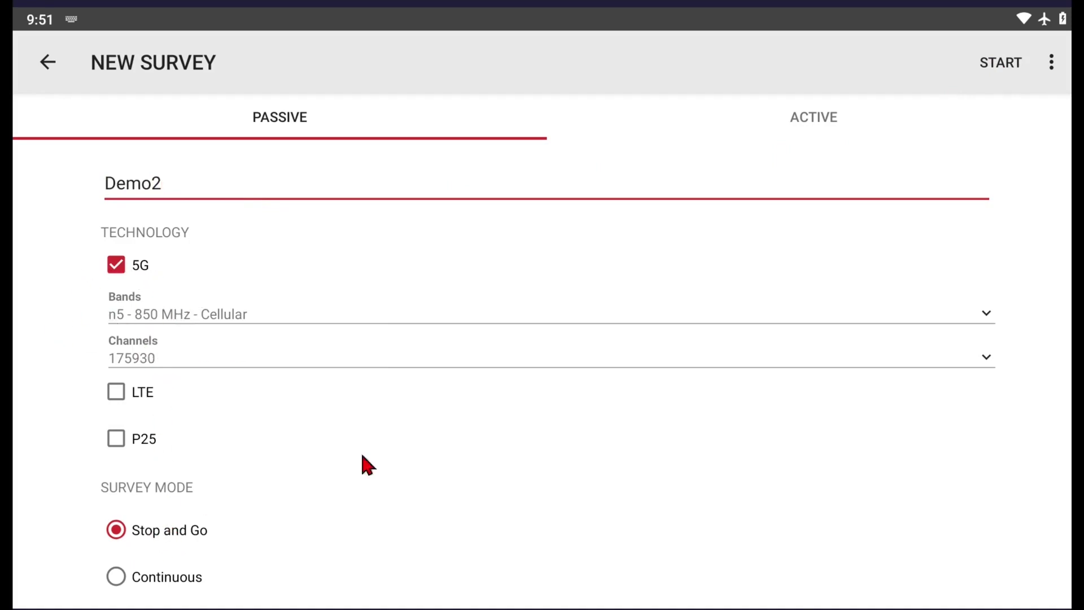
Record Demo2 with stop points right of the IDF room, near the bottom wall and in the left corridor.
{"action": "left_click", "coordinate": [995, 61]}
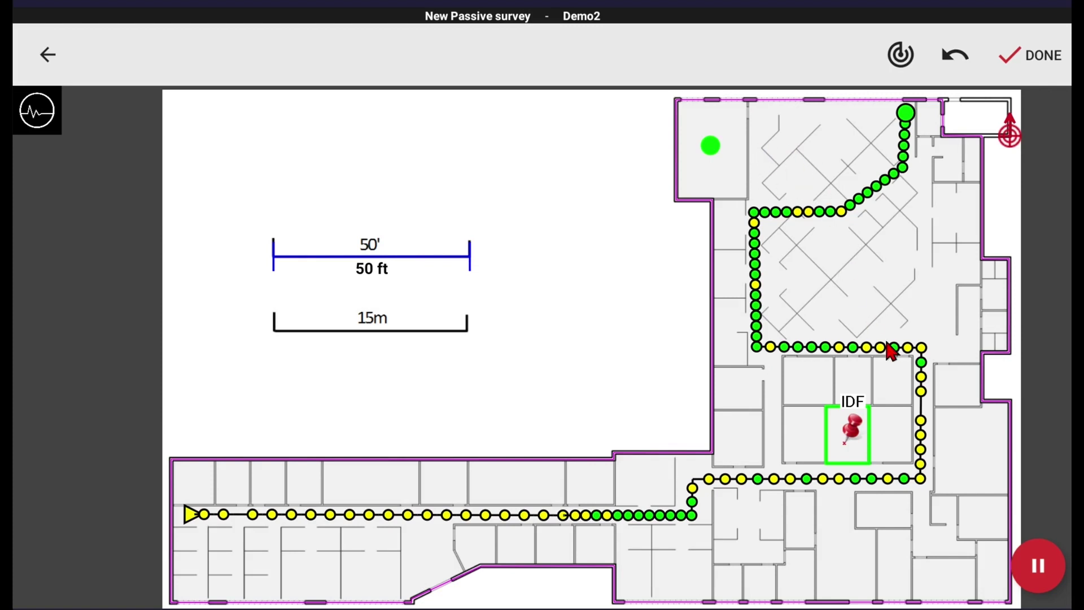
{"action": "left_click", "coordinate": [972, 449]}
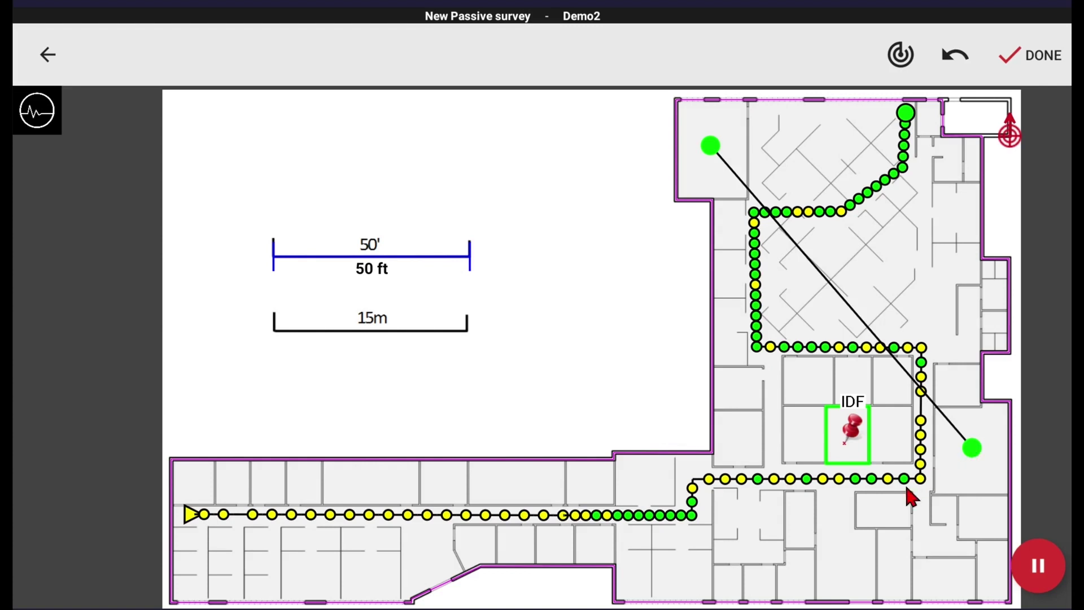
{"action": "left_click", "coordinate": [849, 578]}
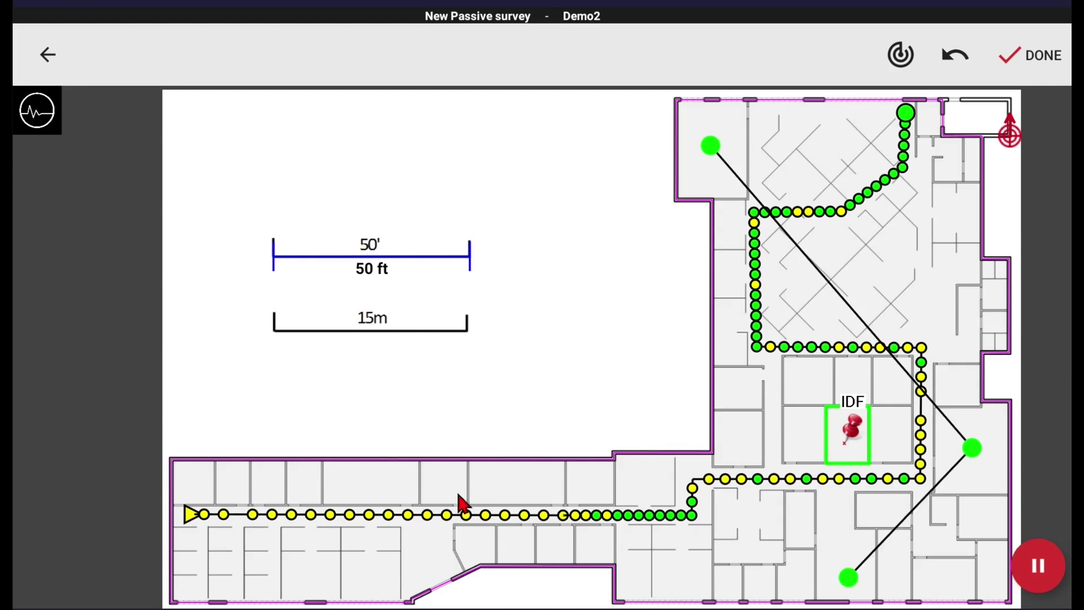
{"action": "left_click", "coordinate": [369, 482]}
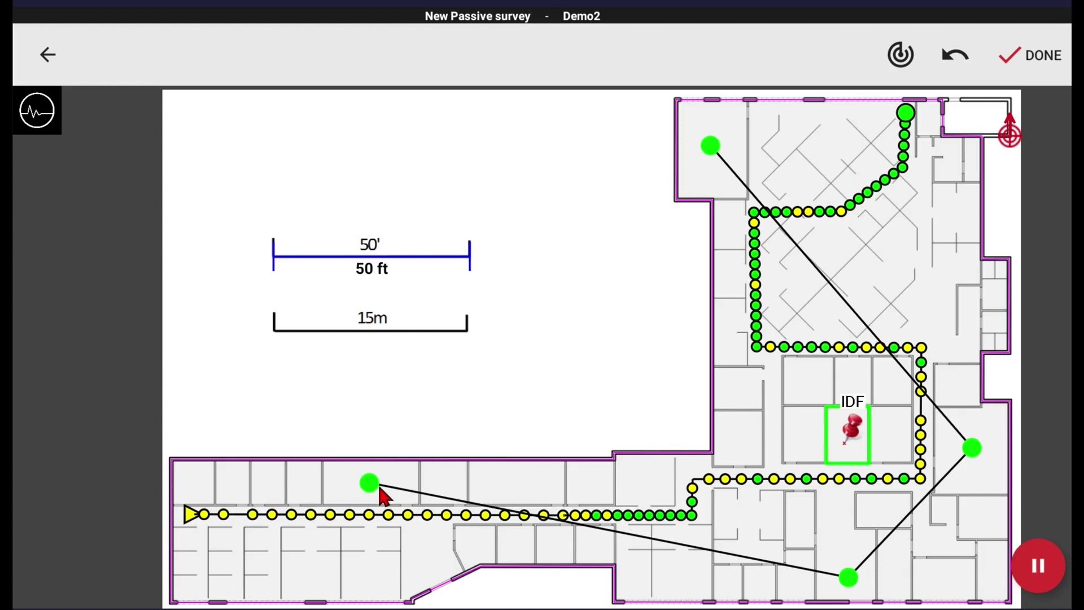
{"action": "left_click", "coordinate": [1011, 56]}
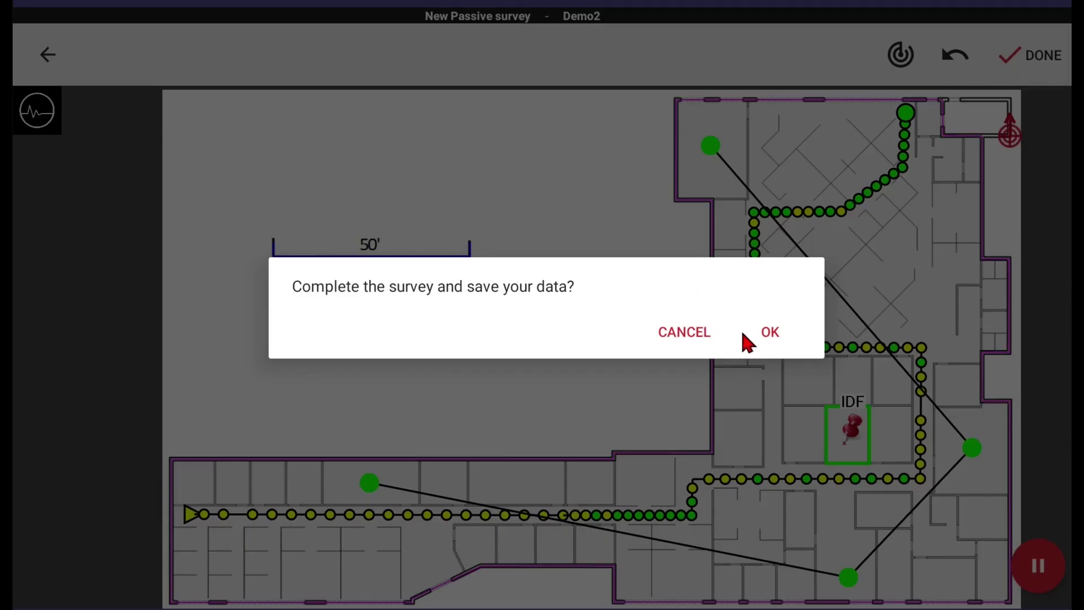
Save Demo2 and open the Survey Traces Setup list showing Demo1 and Demo2.
{"action": "left_click", "coordinate": [772, 336]}
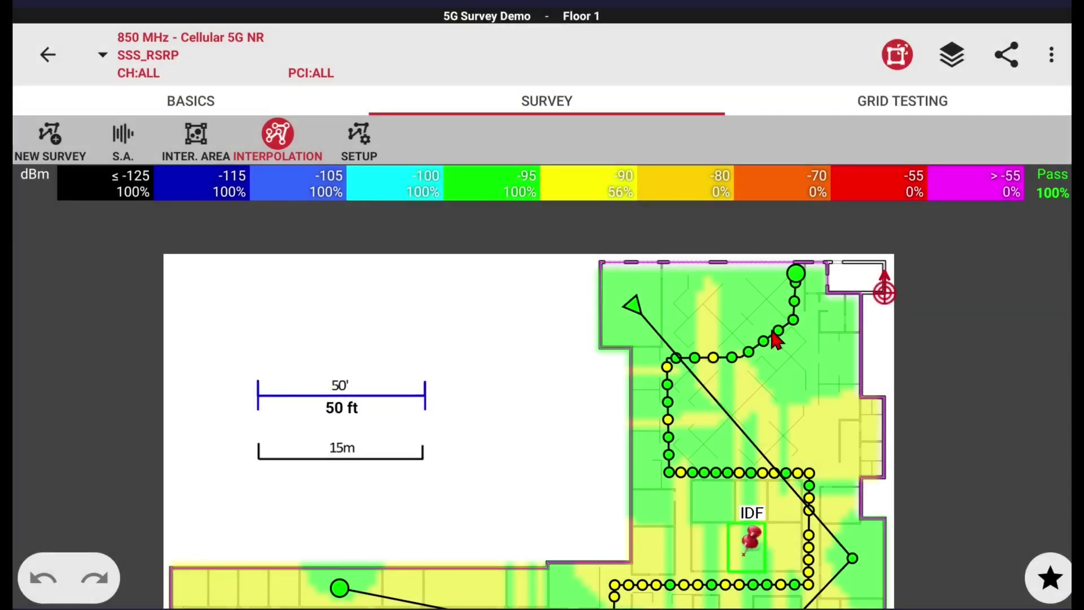
{"action": "scroll", "coordinate": [489, 367], "scroll_direction": "down", "scroll_amount": 2}
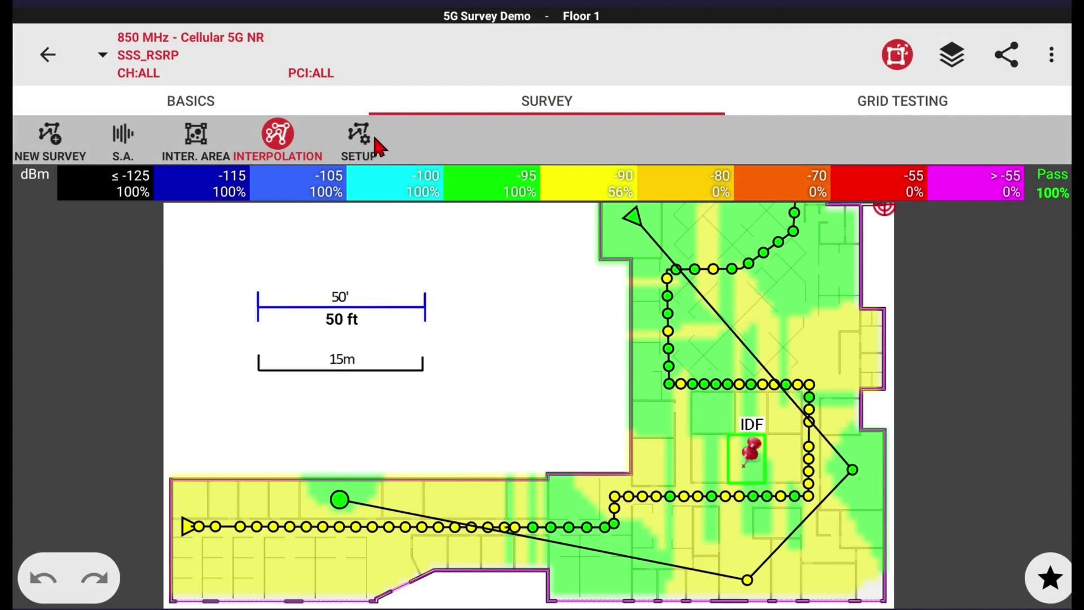
{"action": "left_click", "coordinate": [372, 151]}
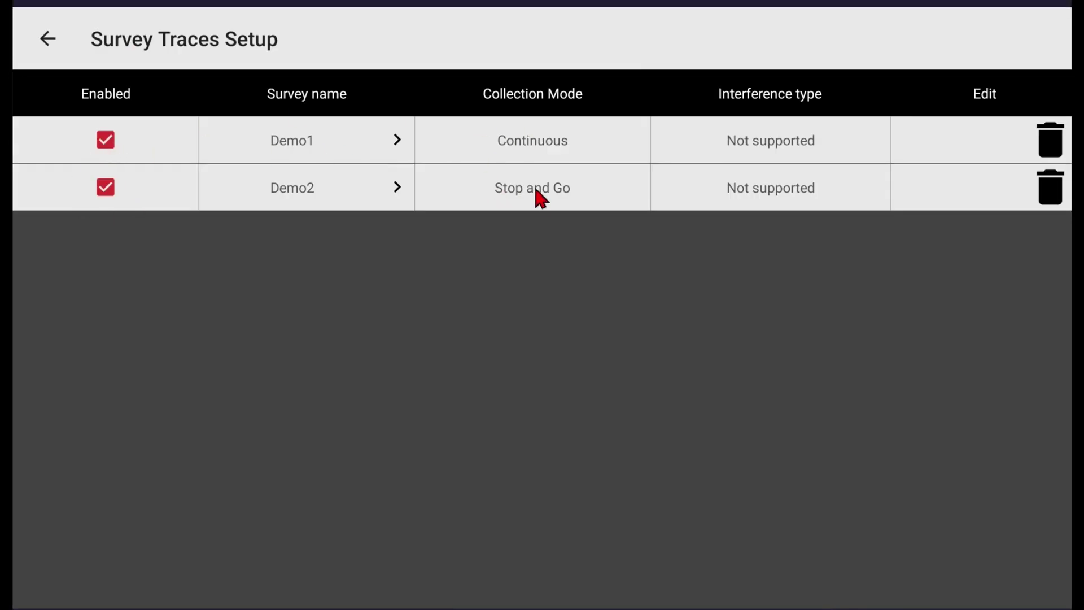
Toggle the Demo2 trace off and back on, then disable the interpolated heatmap.
{"action": "left_click", "coordinate": [106, 190]}
{"action": "left_click", "coordinate": [46, 44]}
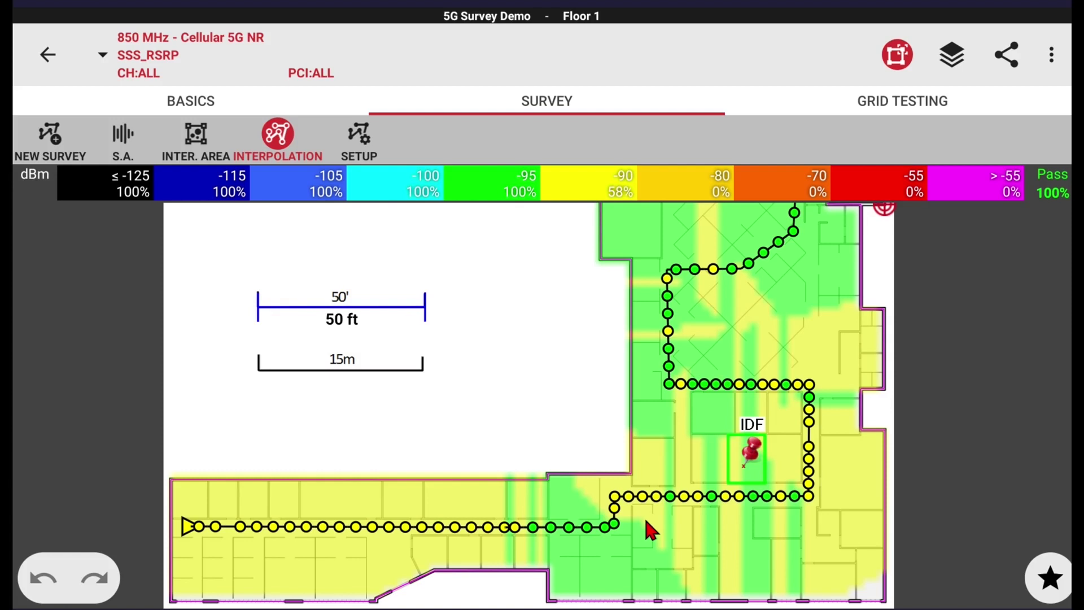
{"action": "left_click", "coordinate": [364, 152]}
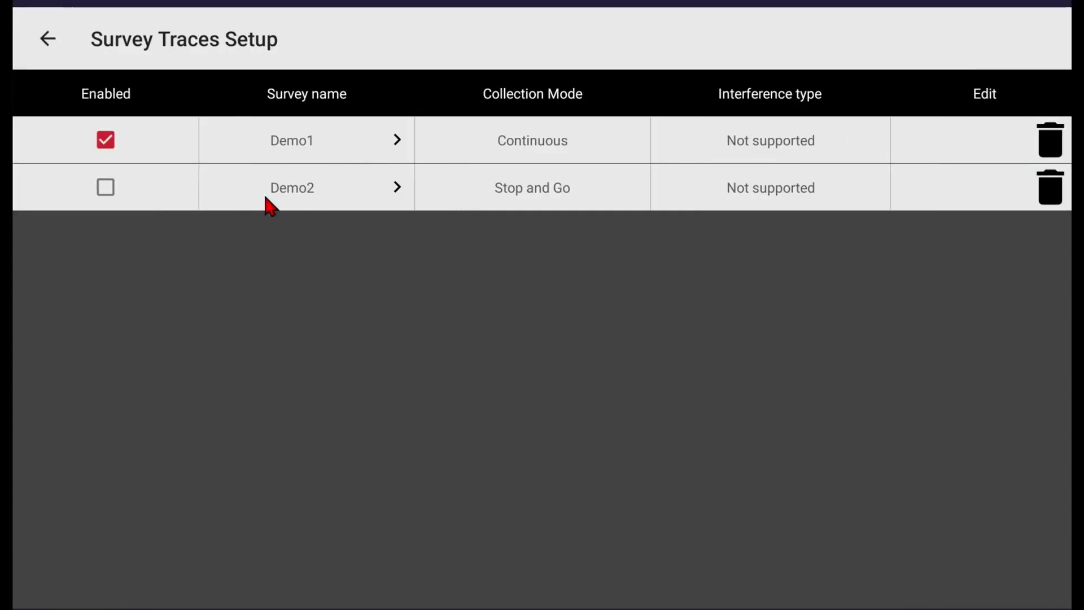
{"action": "left_click", "coordinate": [108, 188]}
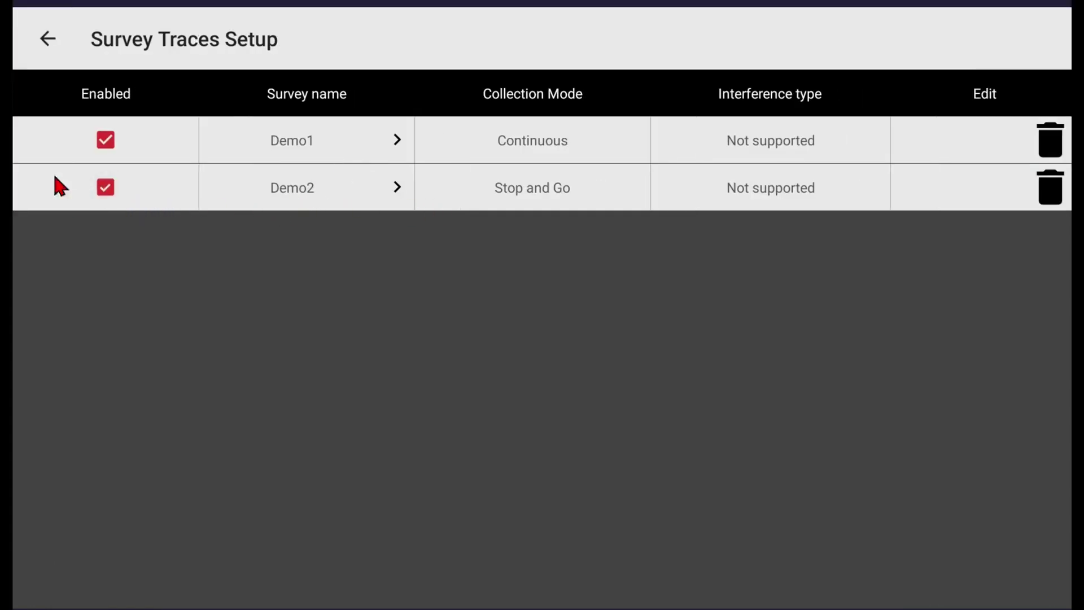
{"action": "left_click", "coordinate": [43, 43]}
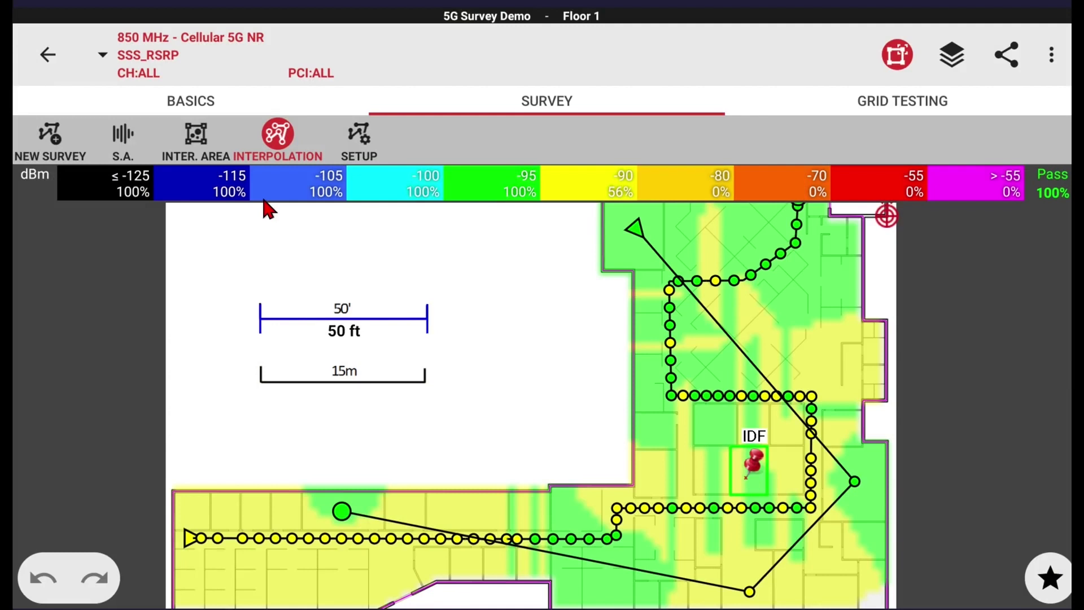
{"action": "left_click", "coordinate": [282, 148]}
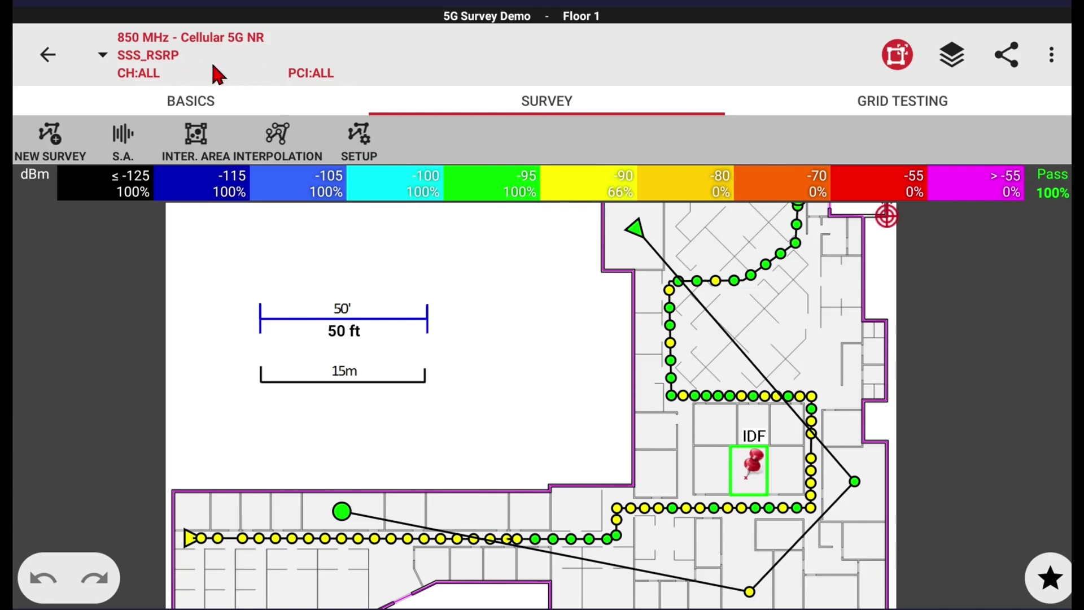
Review the survey filter's Channel and PCI options, keeping all channels shown.
{"action": "left_click", "coordinate": [216, 74]}
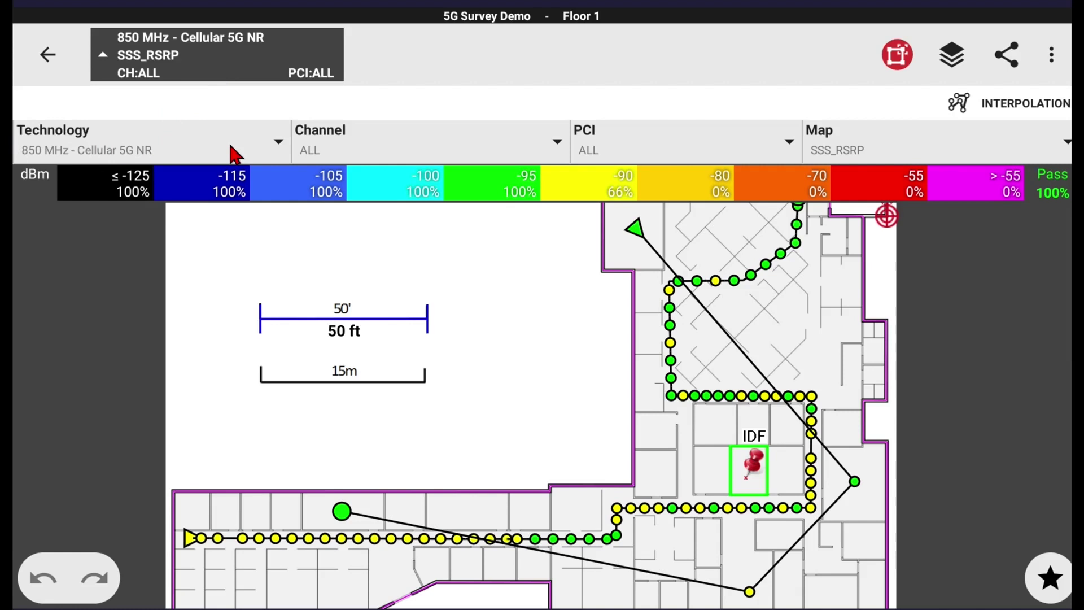
{"action": "left_click", "coordinate": [402, 151]}
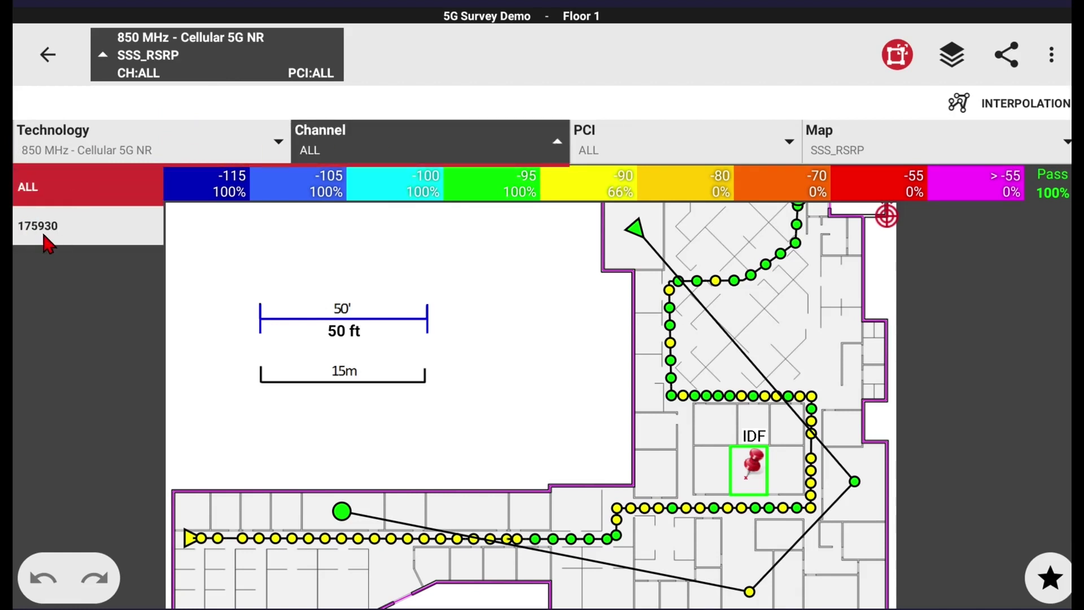
{"action": "left_click", "coordinate": [584, 147]}
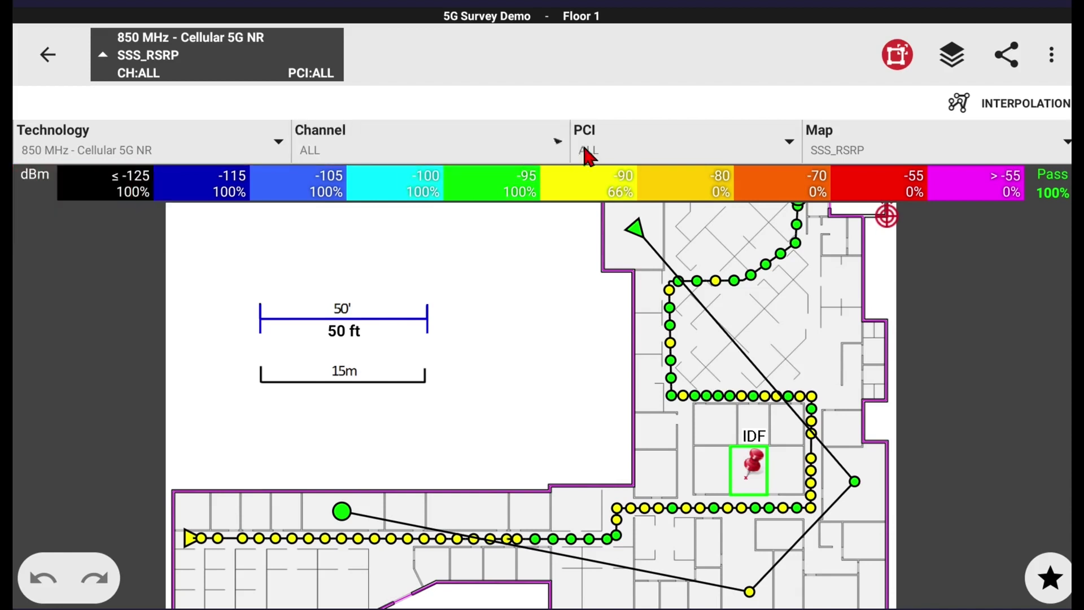
{"action": "left_click", "coordinate": [627, 147]}
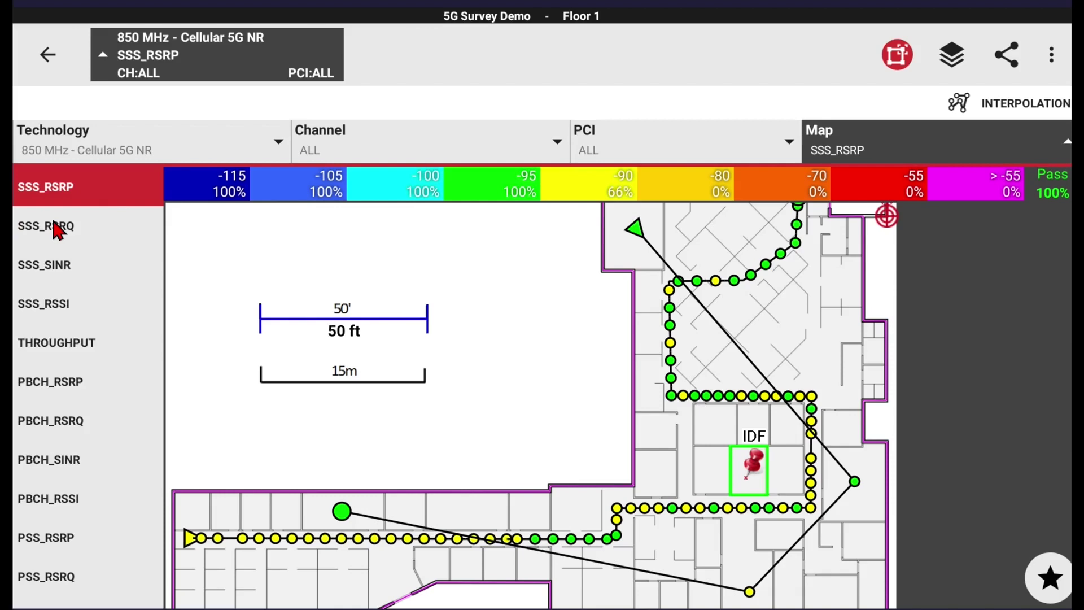
Show SSS_RSRQ, SSS_SINR and SSS_RSSI results on the map, then return to the floor plans.
{"action": "left_click", "coordinate": [102, 228]}
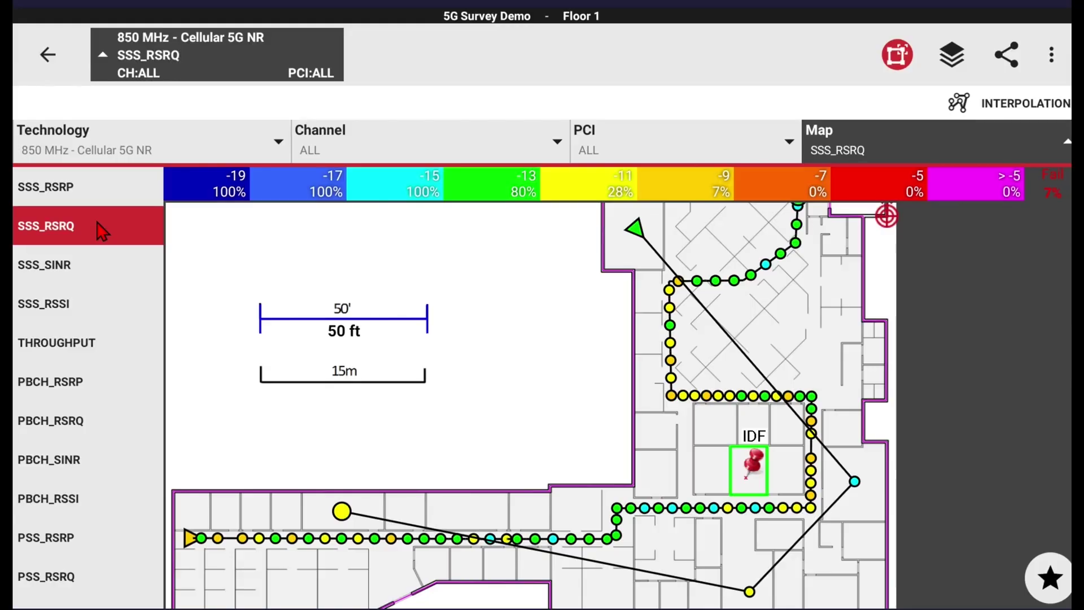
{"action": "left_click", "coordinate": [93, 263]}
{"action": "left_click", "coordinate": [90, 311]}
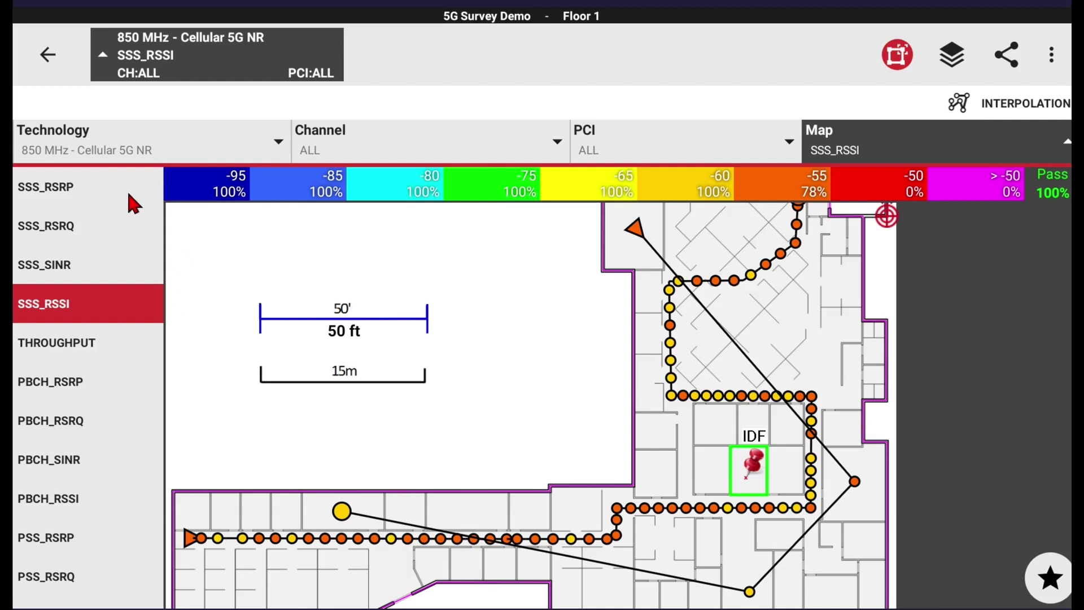
{"action": "left_click", "coordinate": [873, 154]}
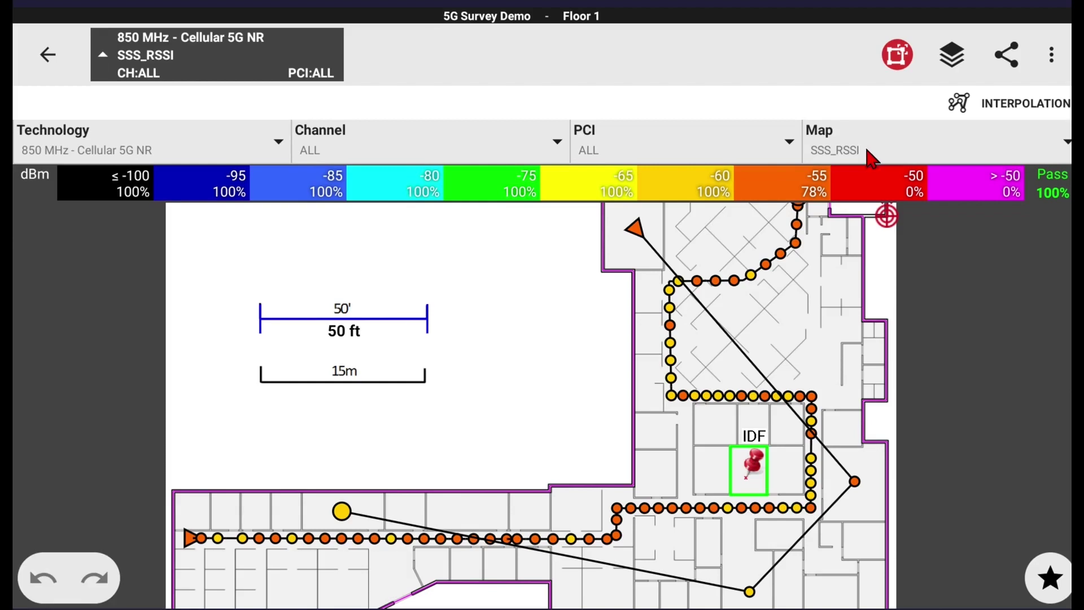
{"action": "left_click", "coordinate": [48, 57]}
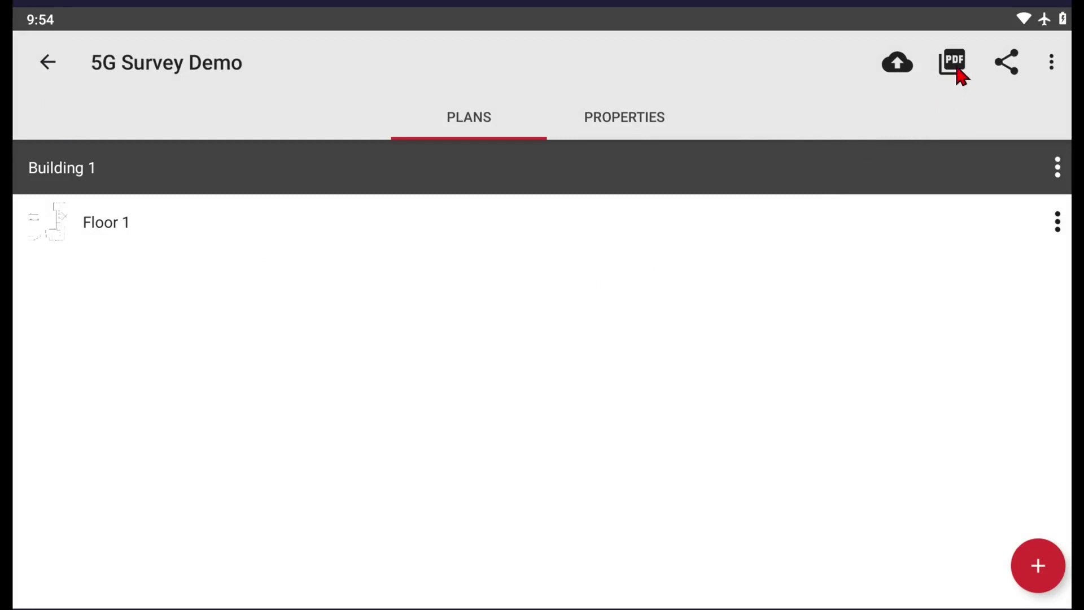
Start a Project report and open its Survey Maps settings.
{"action": "left_click", "coordinate": [954, 63]}
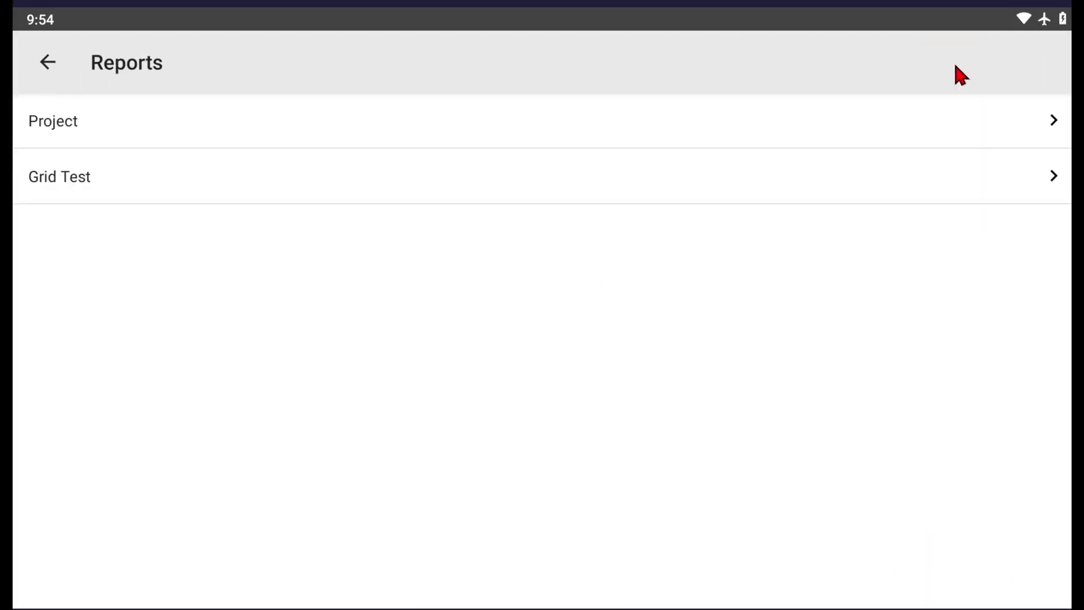
{"action": "left_click", "coordinate": [656, 133]}
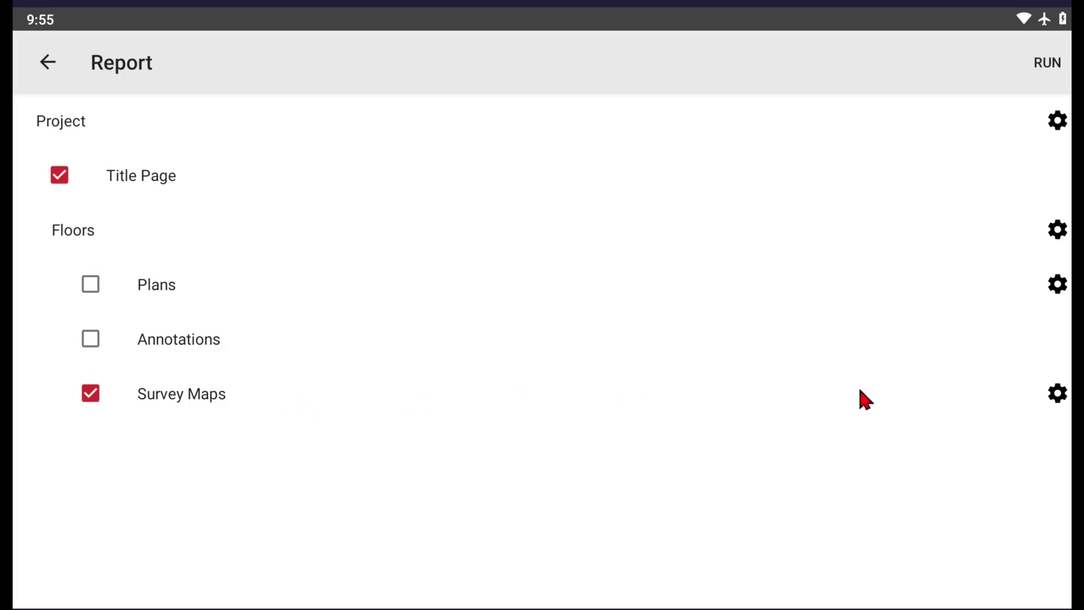
{"action": "left_click", "coordinate": [1061, 397]}
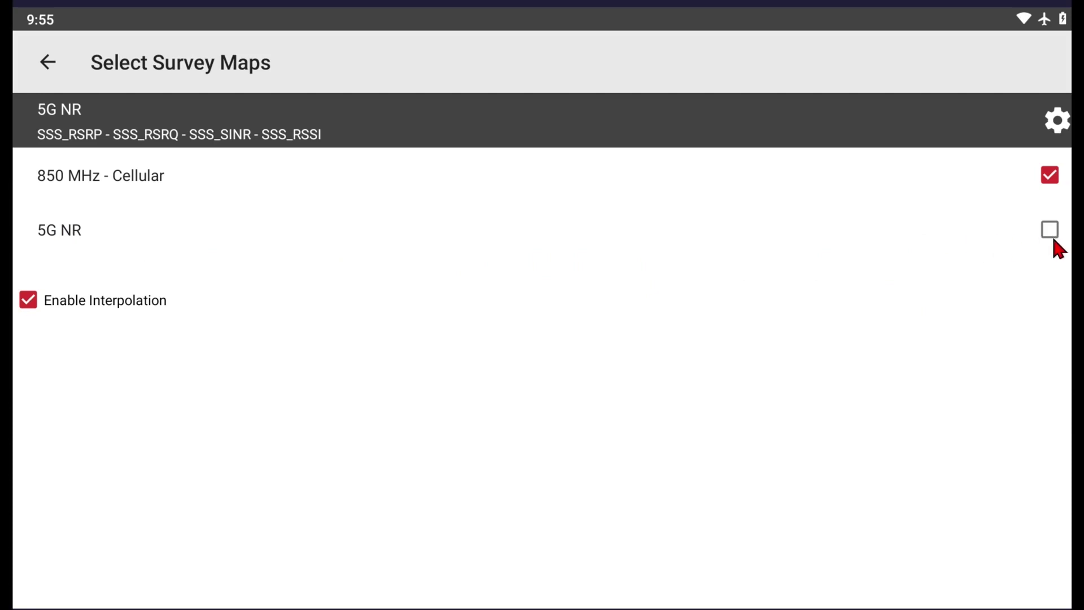
Include SSS_RSRP, SSS_RSRQ, SSS_SINR and SSS_RSSI 5G NR maps, keeping interpolation enabled.
{"action": "left_click", "coordinate": [1058, 121]}
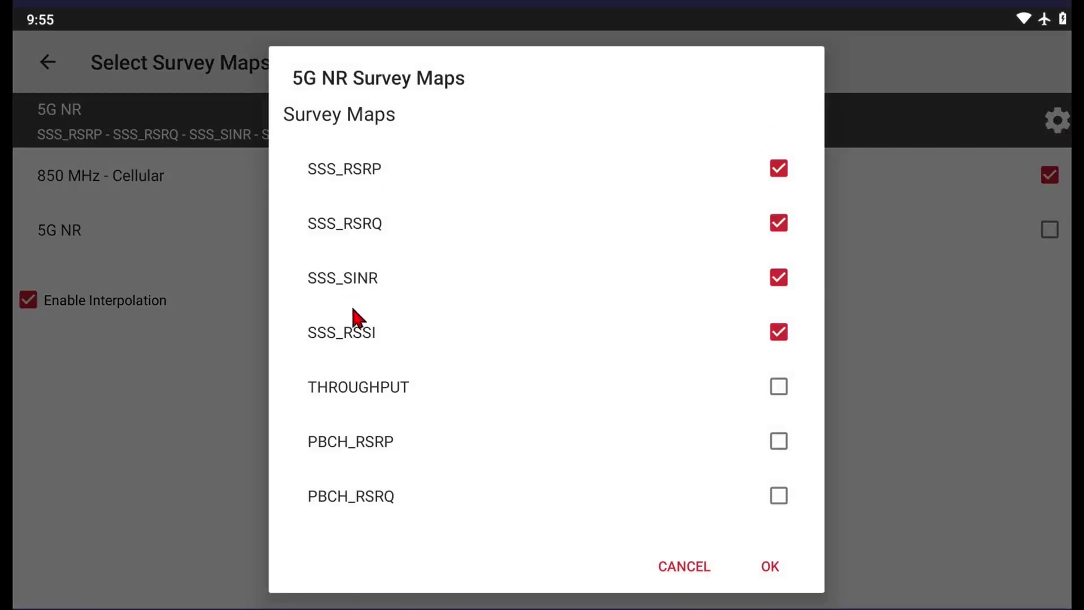
{"action": "left_click", "coordinate": [780, 334]}
{"action": "left_click", "coordinate": [780, 333]}
{"action": "left_click", "coordinate": [771, 567]}
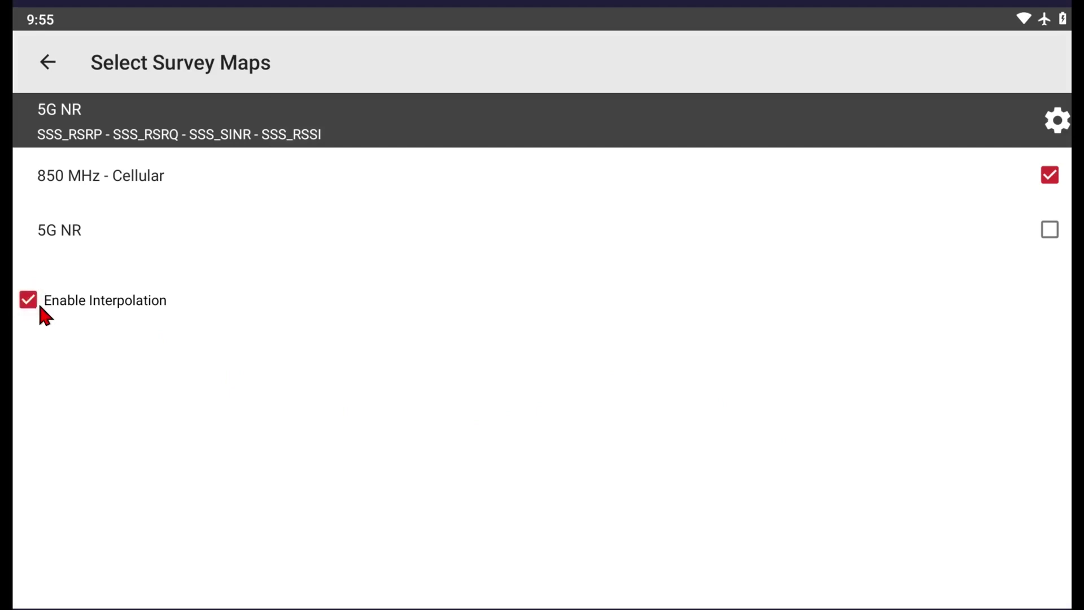
{"action": "key", "text": "Escape"}
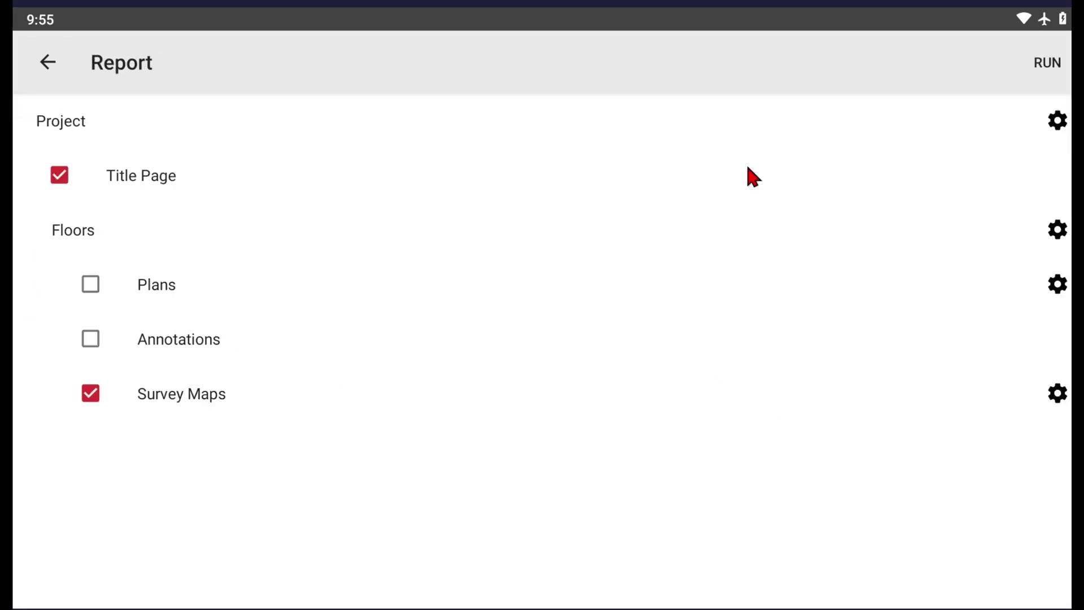
Run the report and save the PDF under its suggested name in the iBwave_Mobile folder.
{"action": "left_click", "coordinate": [1046, 65]}
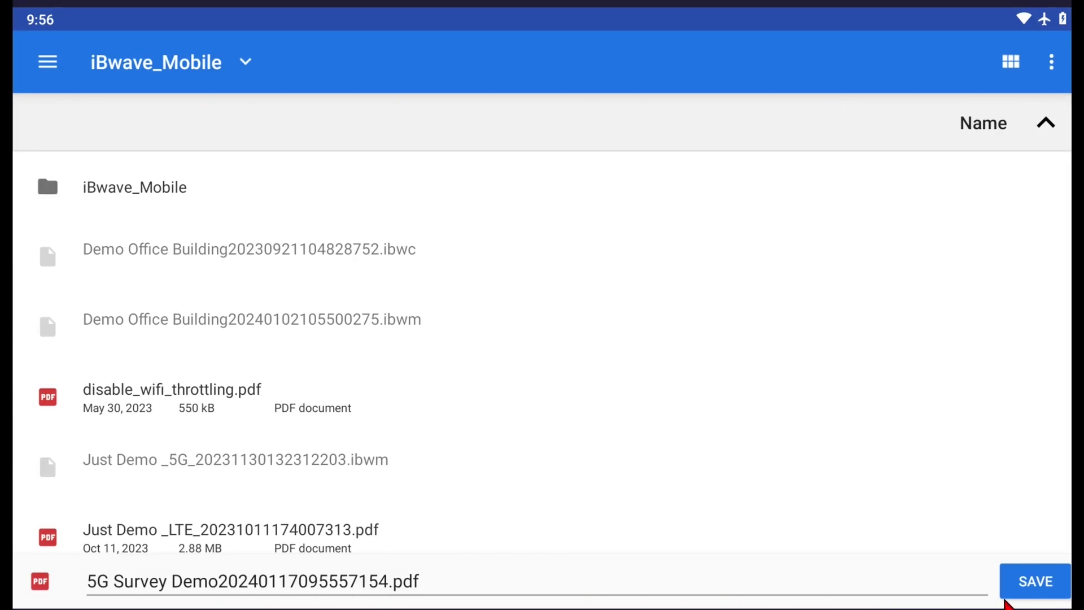
{"action": "left_click", "coordinate": [1011, 582]}
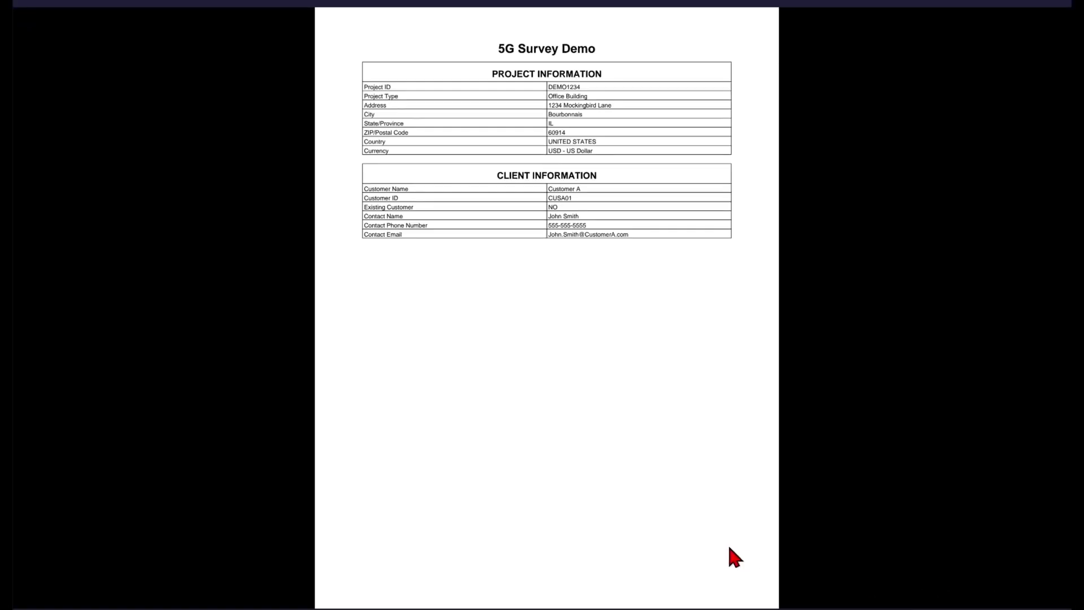
Page through the Floor 1 SSS_RSRP, SSS_RSRQ, SSS_SINR and SSS_RSSI heatmaps, then close the PDF.
{"action": "left_click", "coordinate": [1059, 395]}
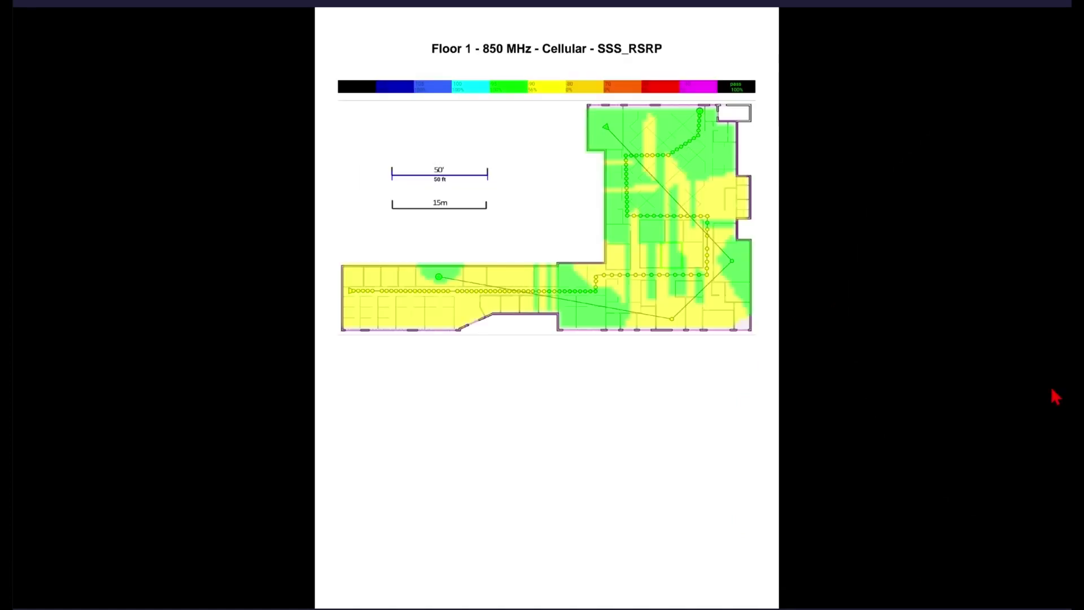
{"action": "left_click", "coordinate": [1054, 391]}
{"action": "left_click", "coordinate": [1056, 397]}
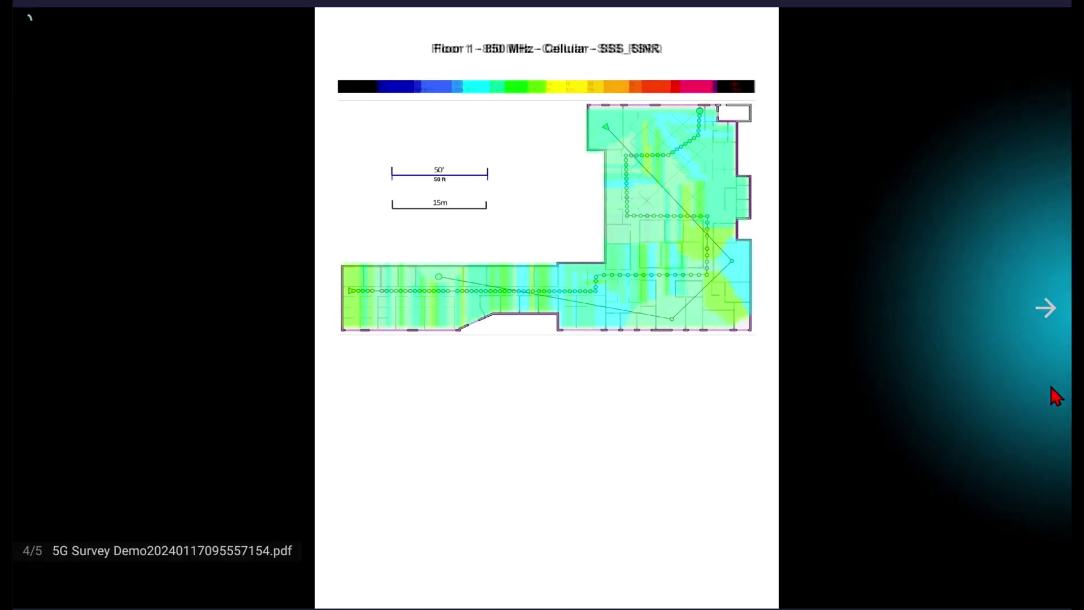
{"action": "left_click", "coordinate": [1056, 397]}
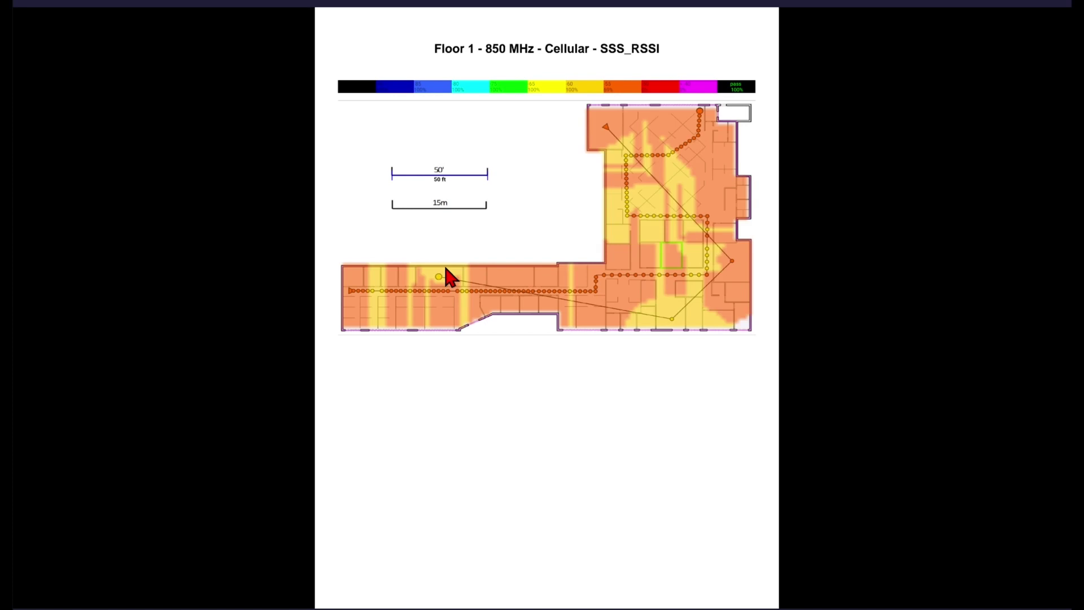
{"action": "key", "text": "Escape"}
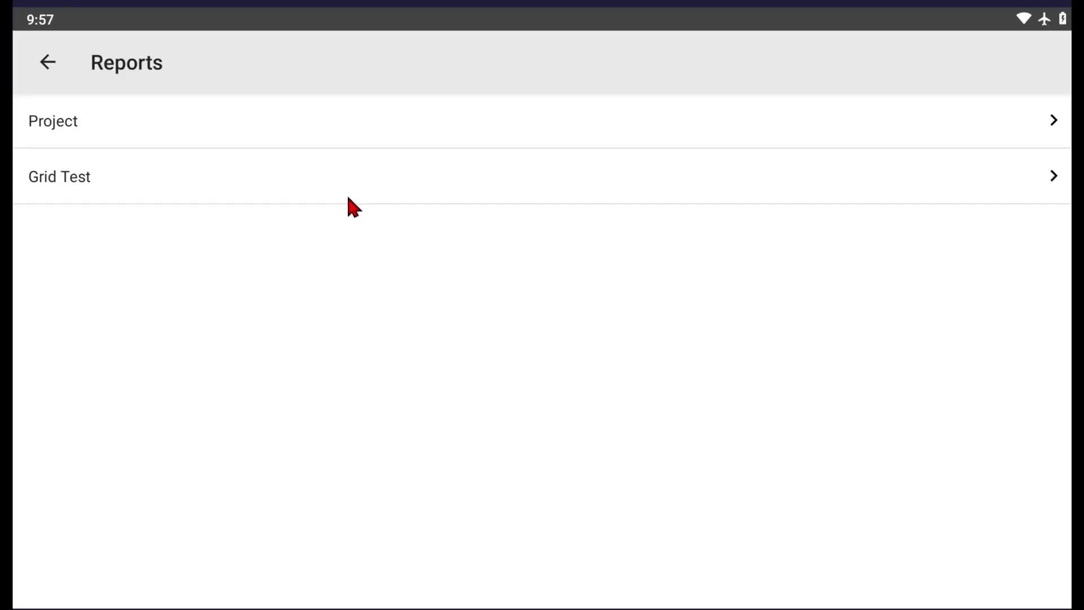
Go back from Reports to the 5G Survey Demo project, dismissing the overflow menu unused.
{"action": "left_click", "coordinate": [48, 61]}
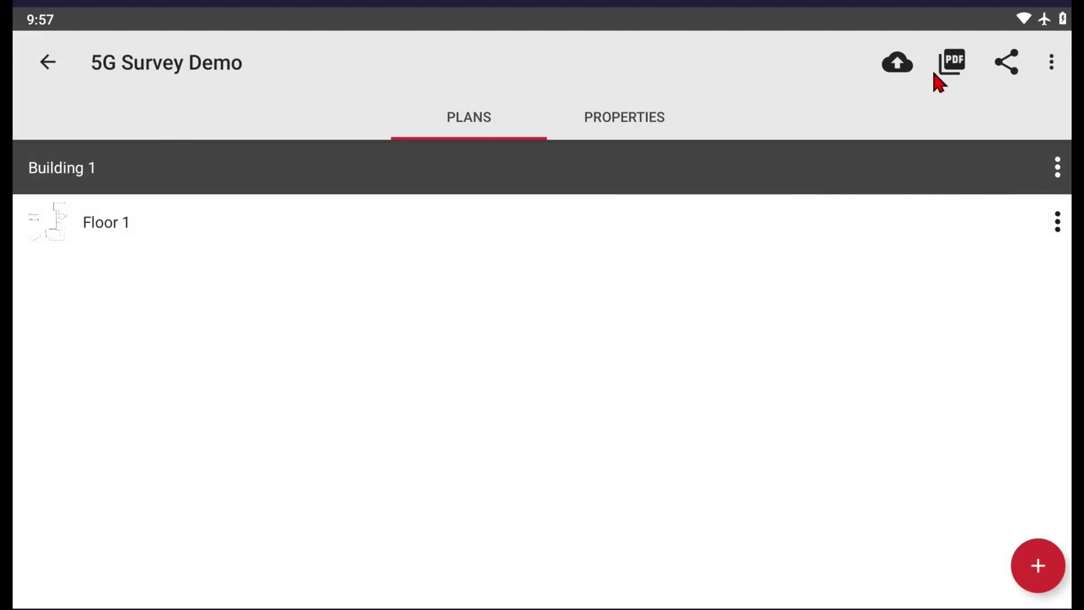
{"action": "left_click", "coordinate": [1051, 65]}
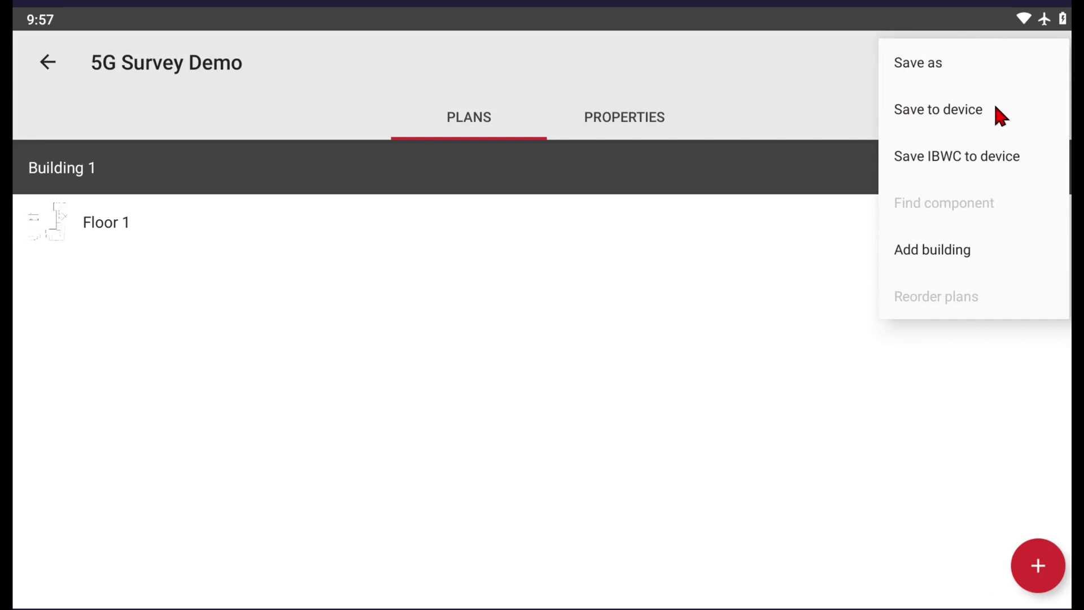
{"action": "left_click", "coordinate": [54, 64]}
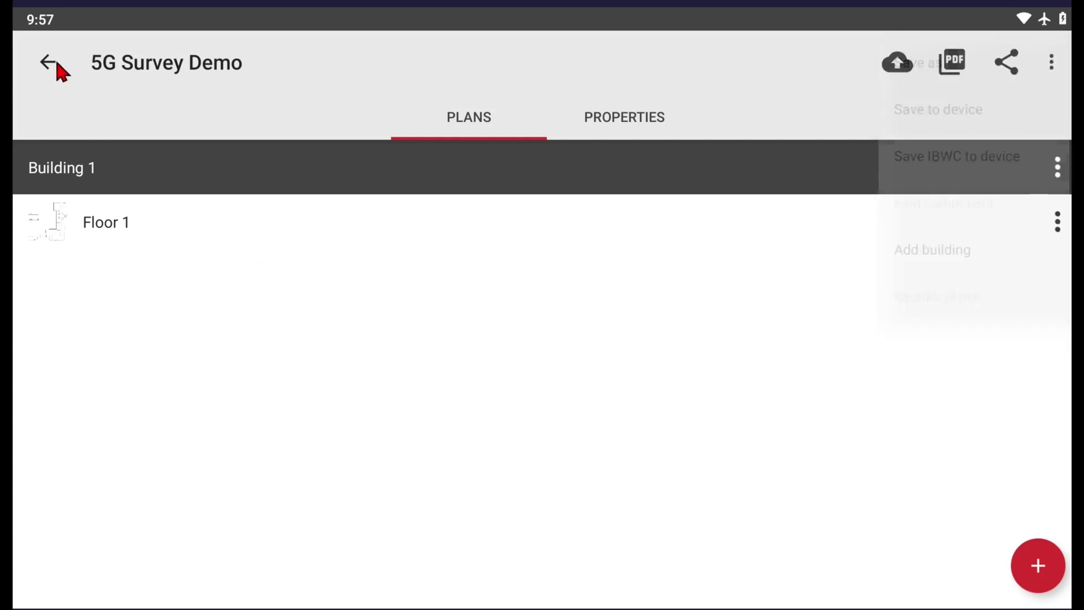